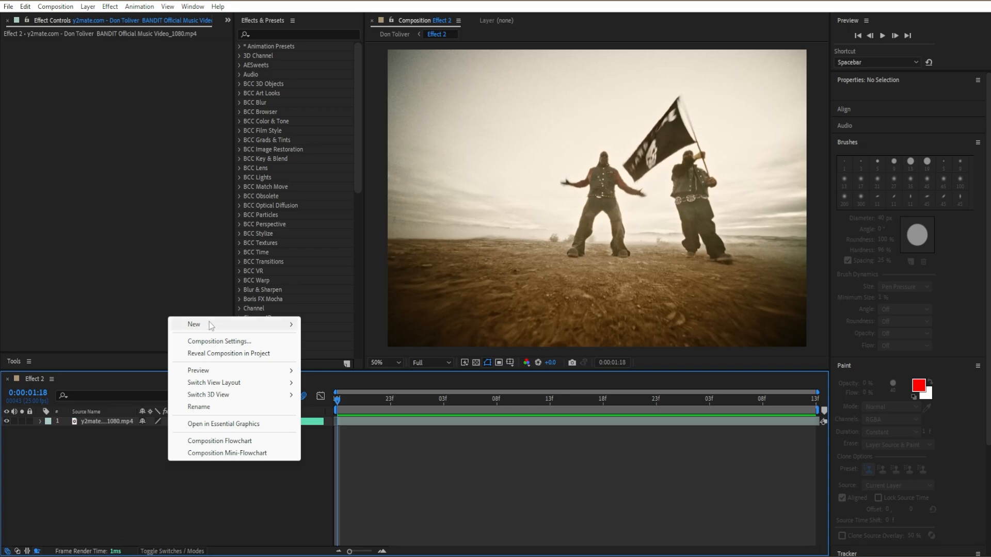
Create an adjustment layer above the video clip and apply the S_BlurMoCurves effect to it.
mouse_move(206, 324)
left_click(342, 414)
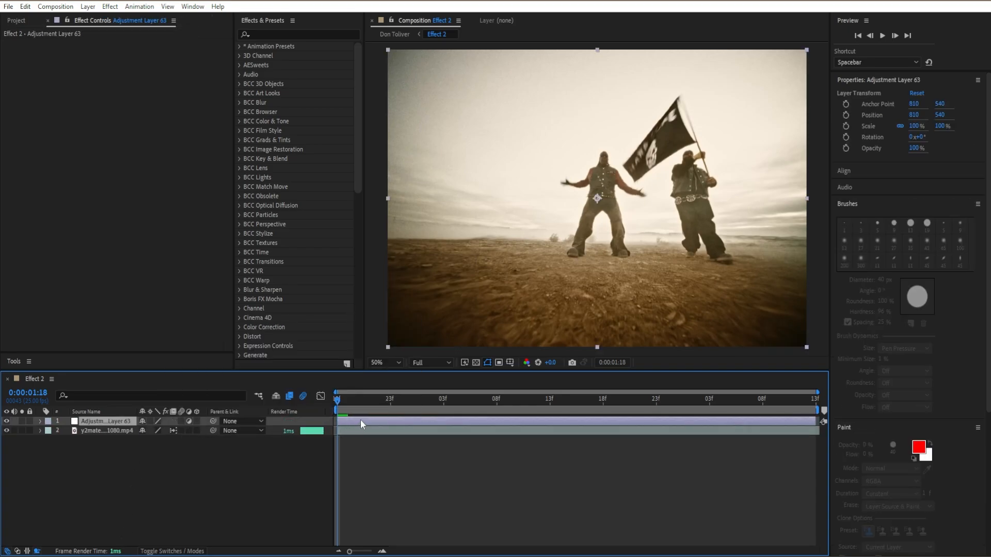
left_click(310, 35)
type("S")
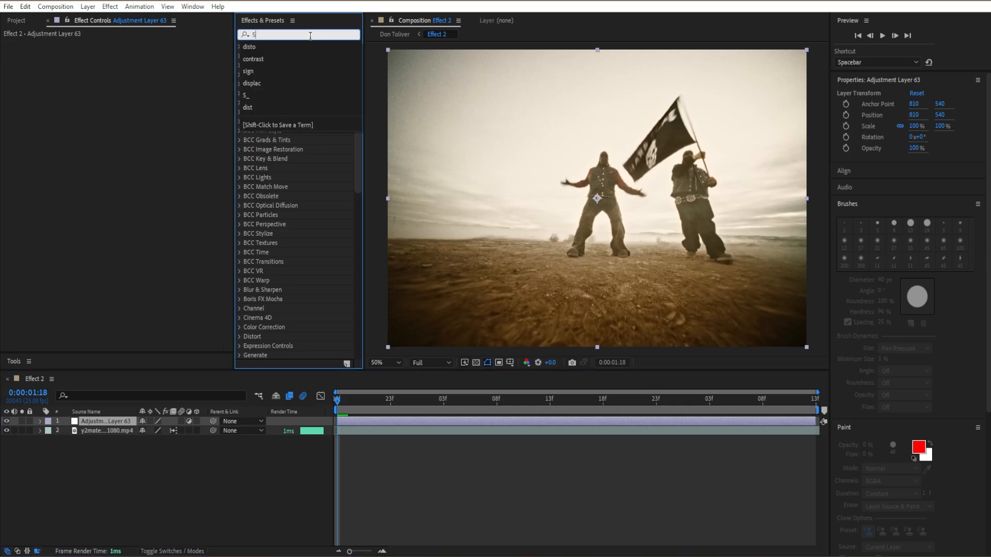
type("_b")
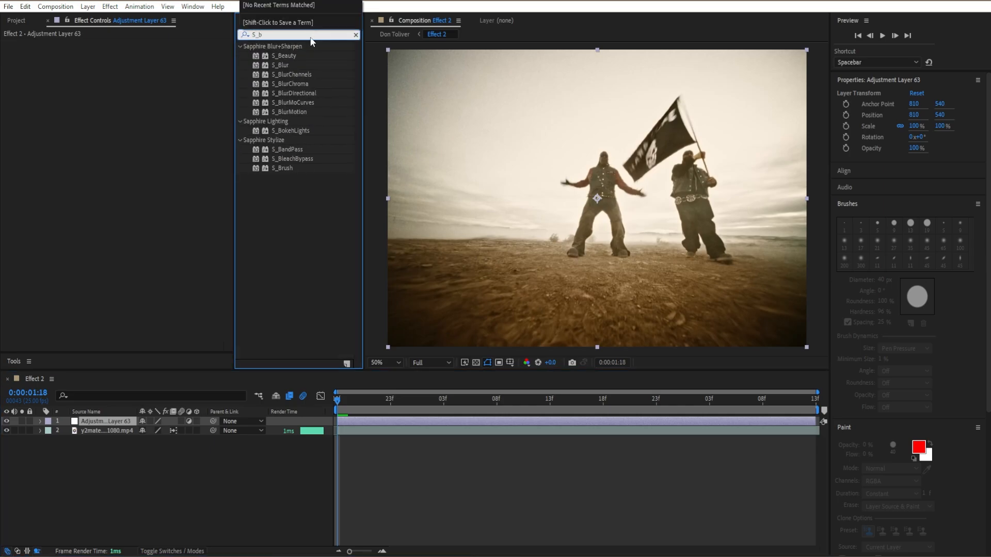
left_click_drag(297, 102, 77, 182)
type("l")
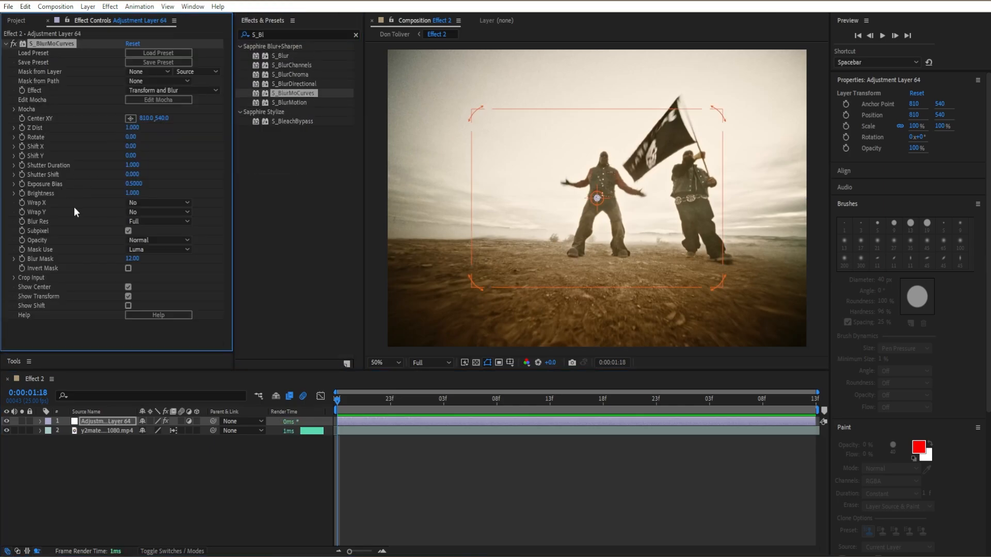
Set both Wrap X and Wrap Y of S_BlurMoCurves to Reflect.
left_click(132, 203)
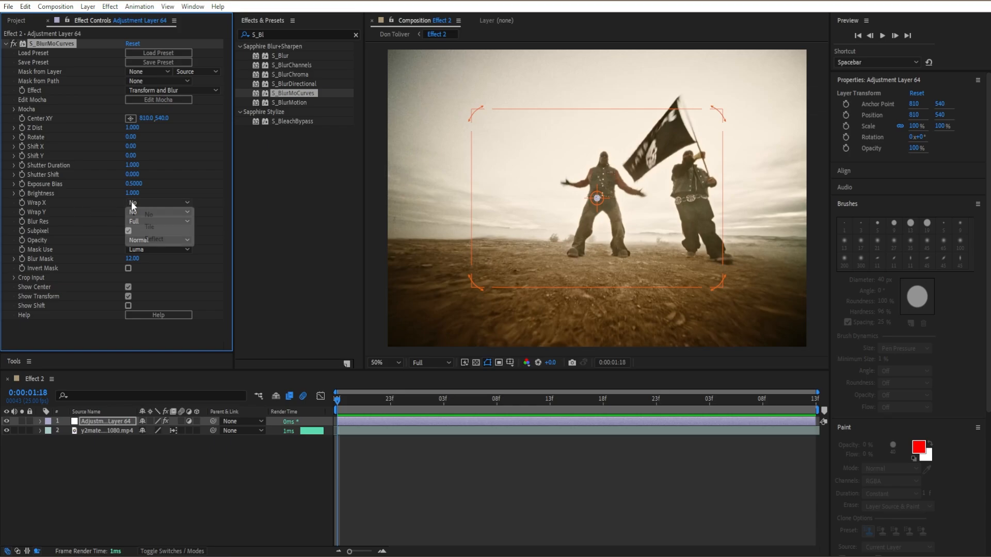
left_click(153, 239)
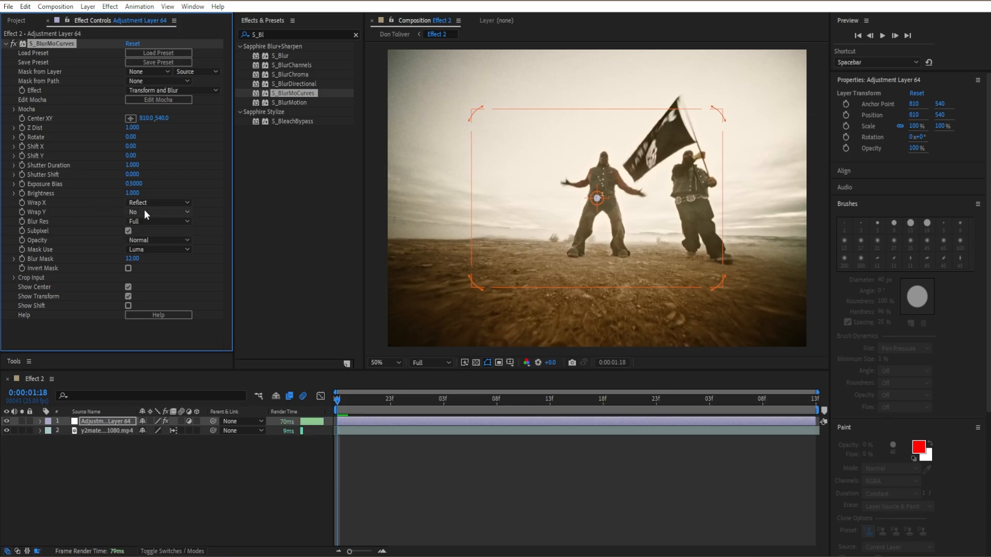
left_click(146, 212)
left_click(139, 250)
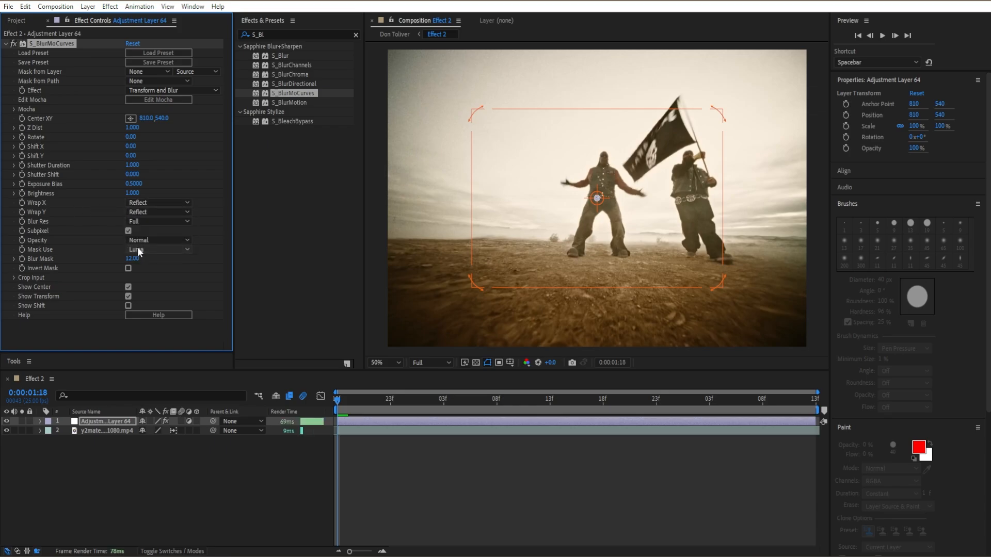
Enable keyframing for Z Dist and place its first keyframe at 0:00:02:03 on the timeline.
left_click(21, 128)
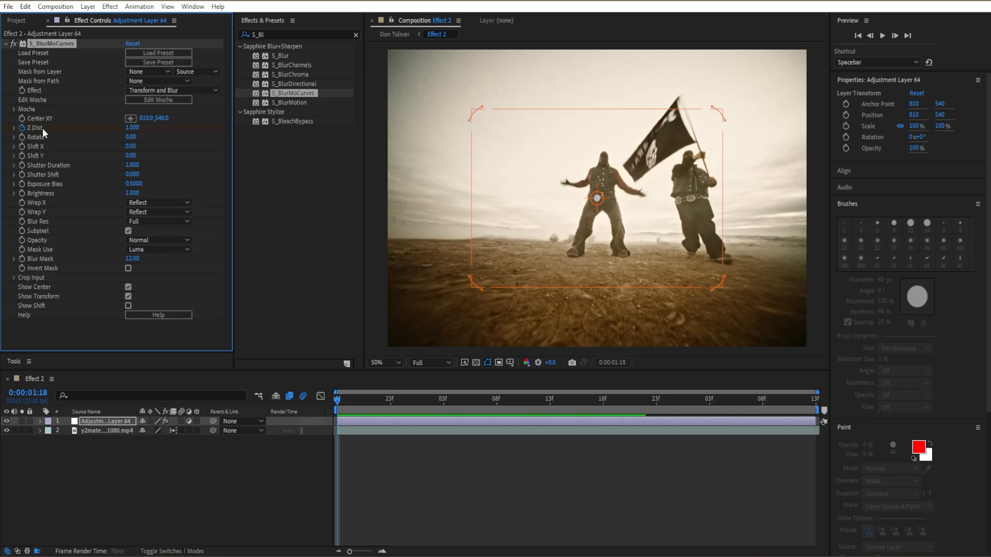
left_click(130, 138)
left_click_drag(375, 405, 392, 407)
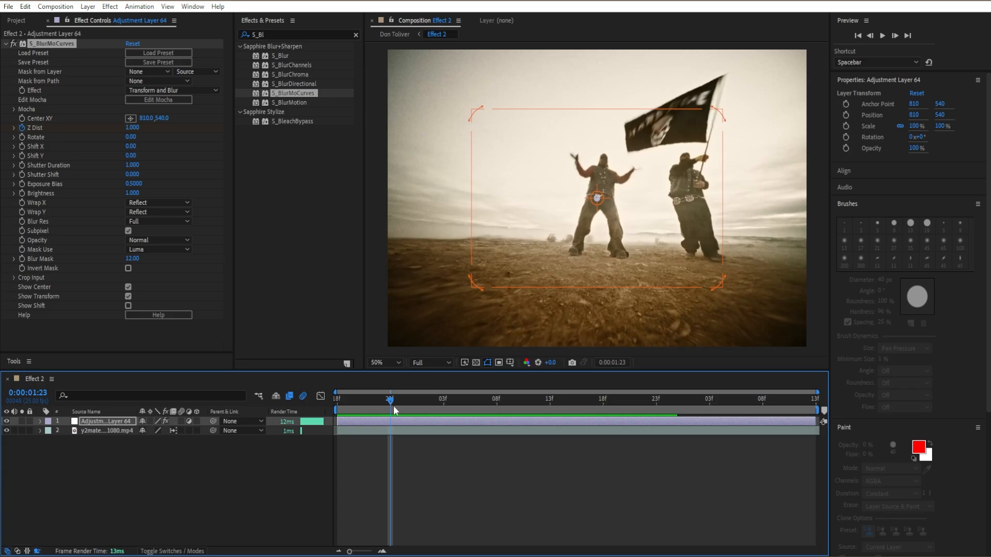
key("u")
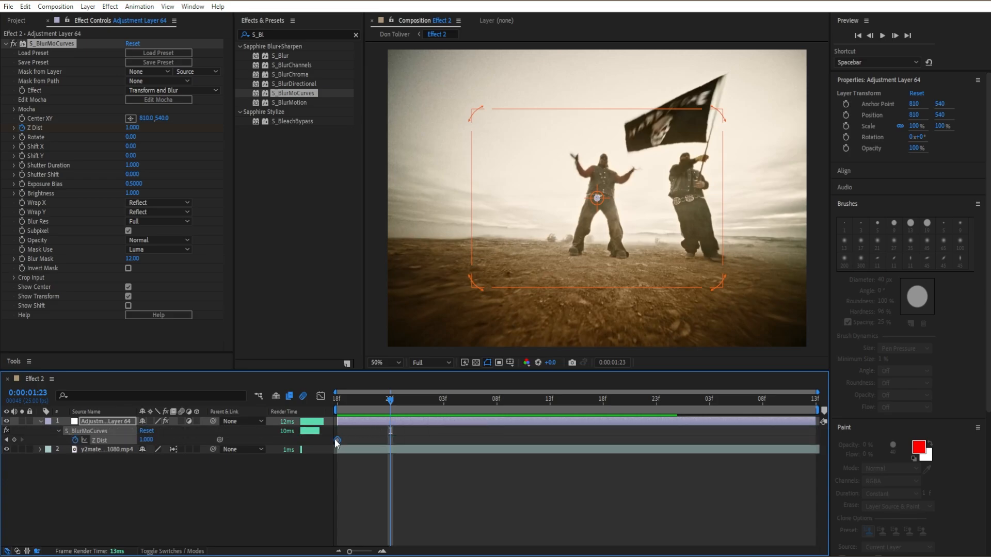
left_click_drag(337, 440, 394, 440)
left_click(420, 404)
left_click(443, 402)
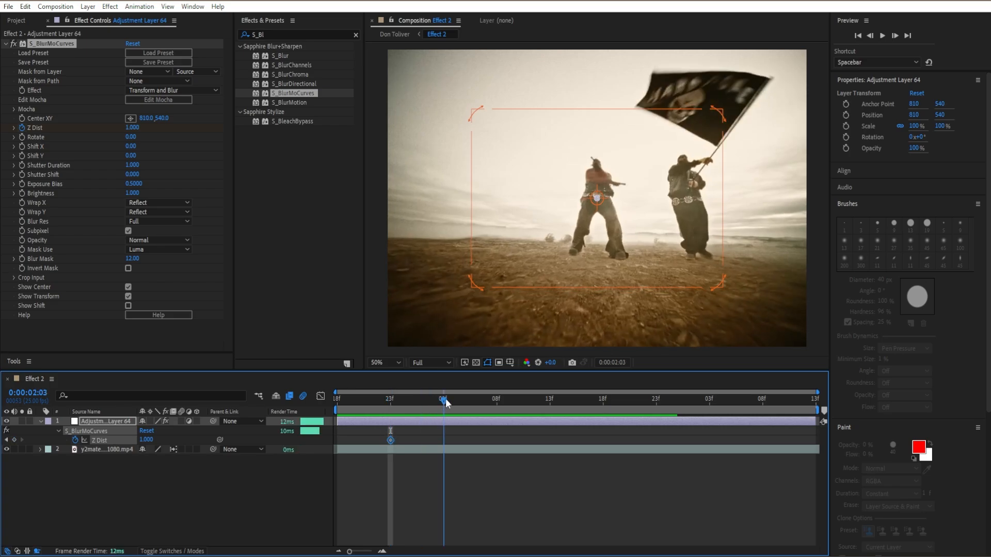
left_click_drag(391, 440, 443, 440)
left_click(432, 403)
left_click(440, 406)
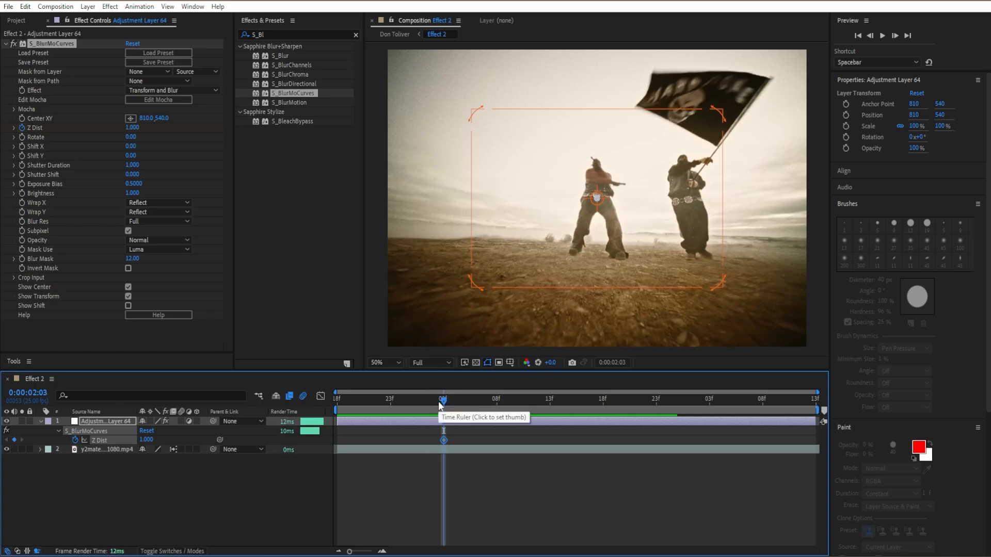
Add a Z Dist keyframe with the value 0.420 at 0:00:02:16.
left_click_drag(537, 402, 583, 400)
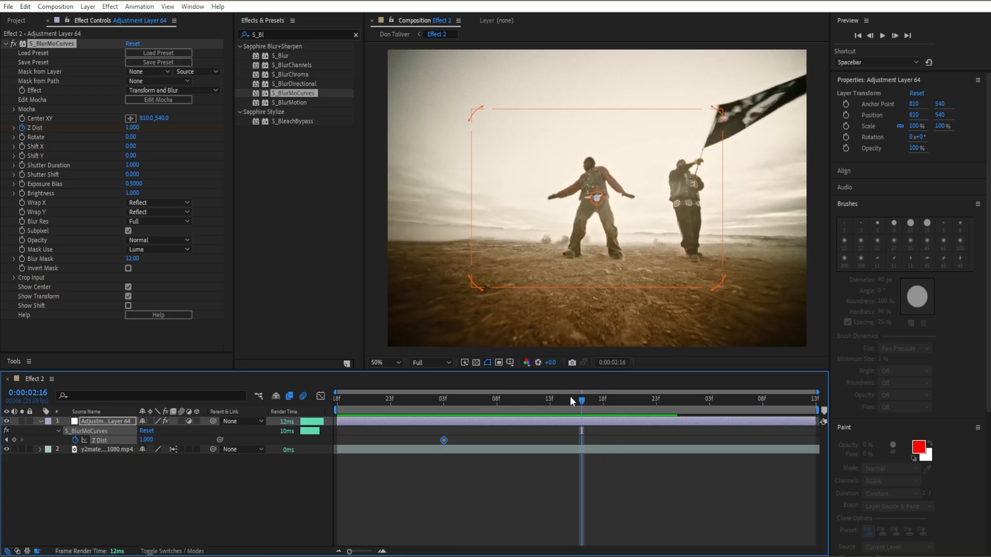
left_click(133, 129)
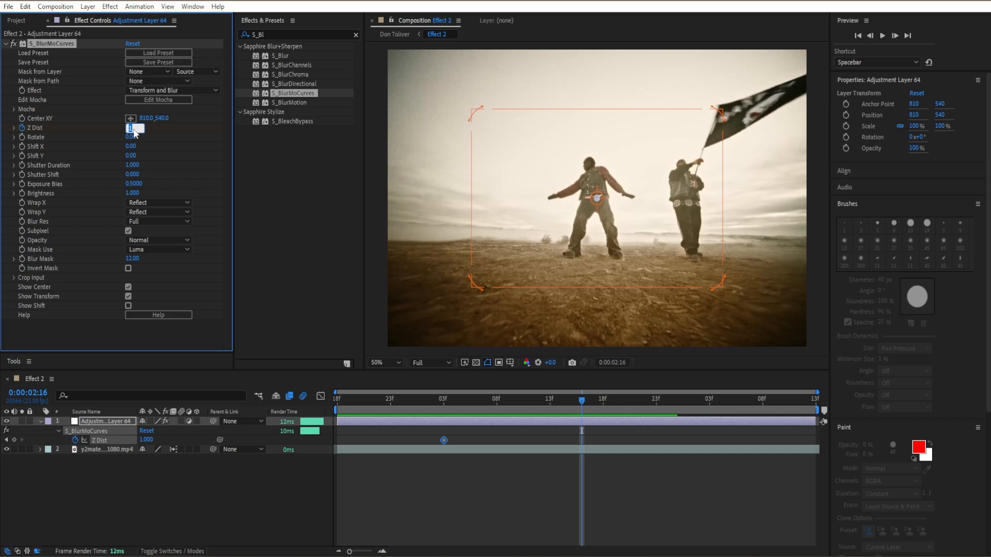
type("0.420")
key("Return")
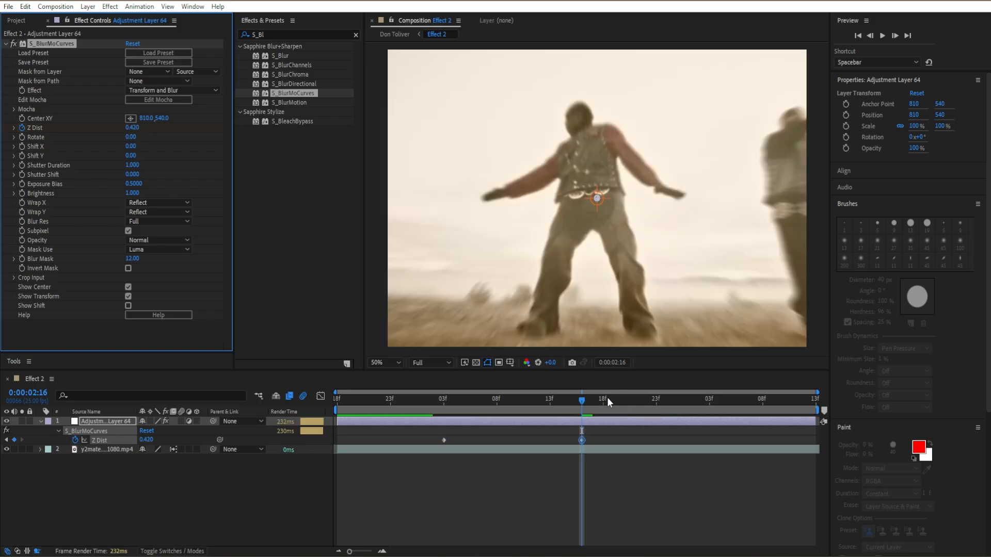
Duplicate the 0.420 Z Dist keyframe at 0:00:03:03.
left_click_drag(589, 398, 605, 385)
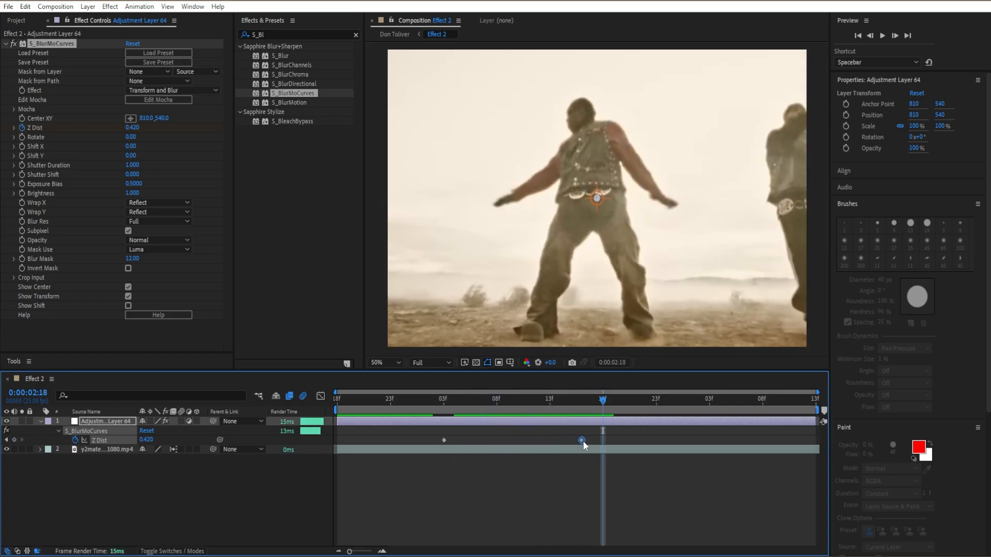
left_click_drag(635, 388, 710, 386)
key("ctrl+v")
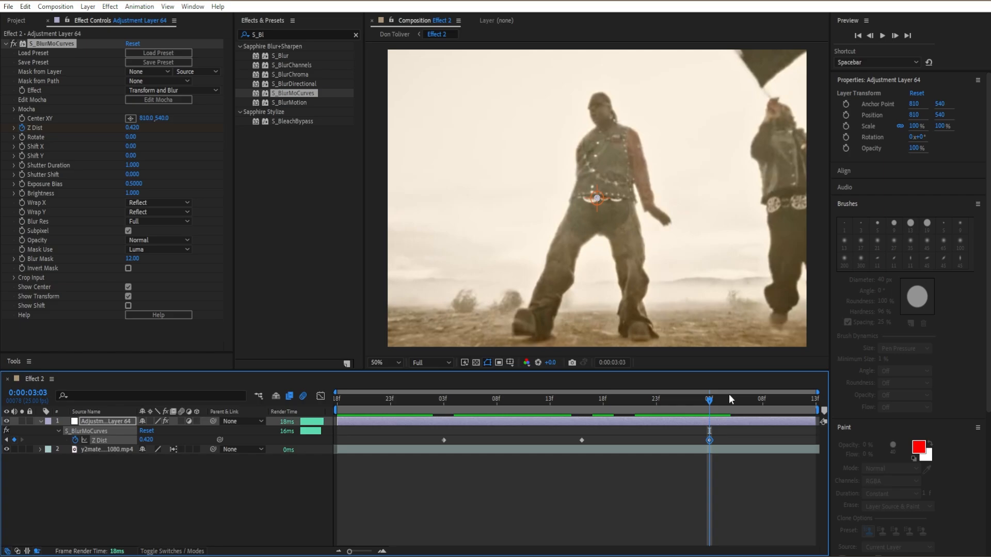
Add a Z Dist keyframe with the value 1 at 0:00:03:10.
left_click_drag(728, 394, 784, 404)
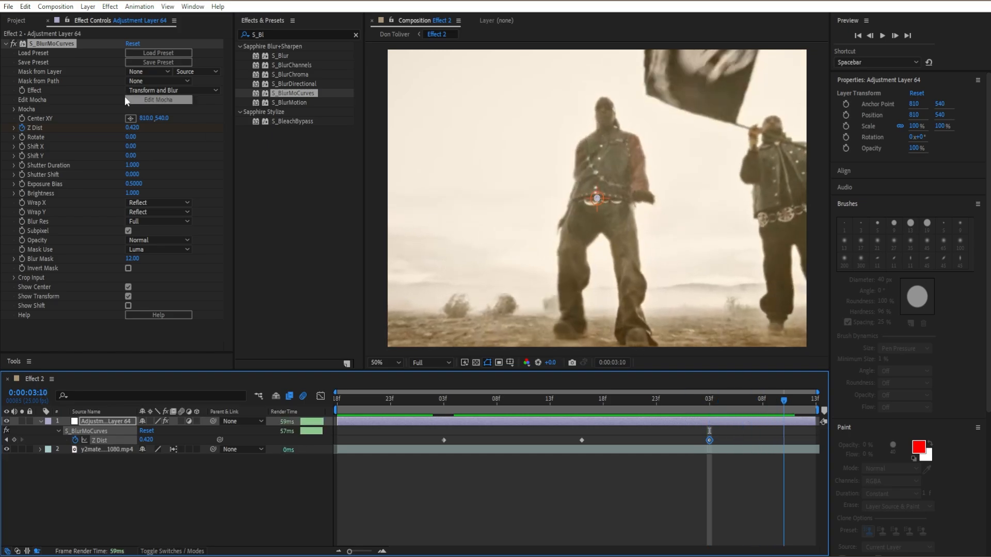
left_click(133, 127)
type("1")
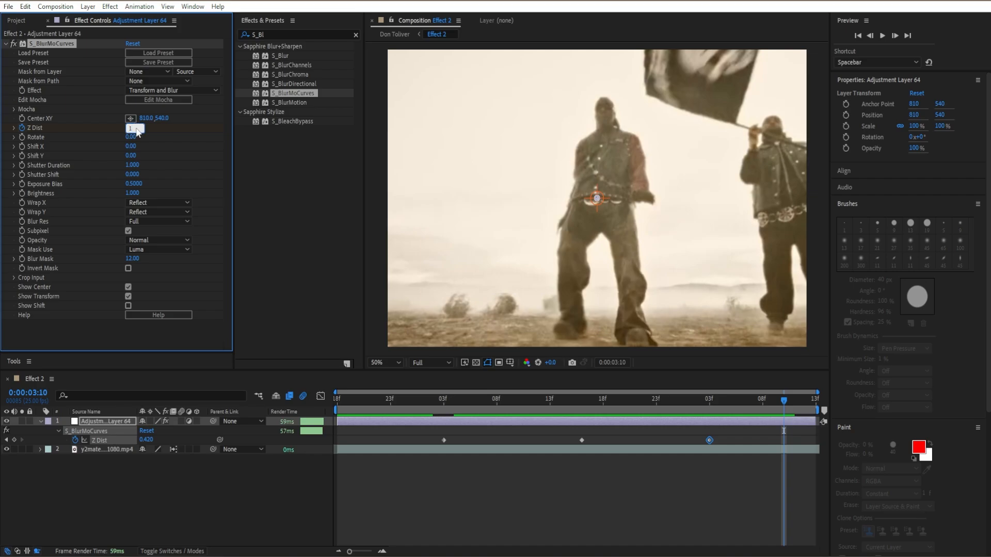
key("Return")
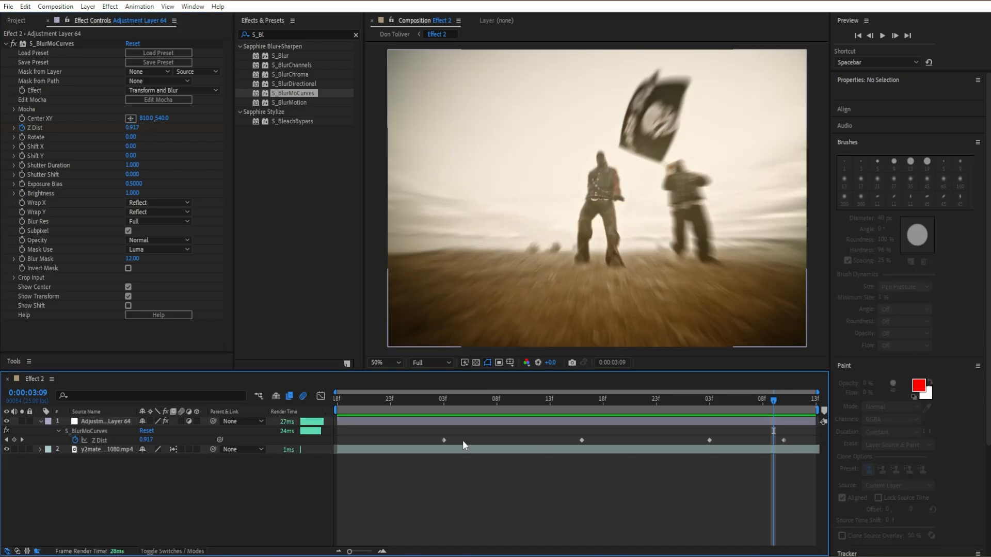
Apply Easy Ease to all four Z Dist keyframes and collapse the effect and layer properties.
left_click_drag(420, 437, 791, 439)
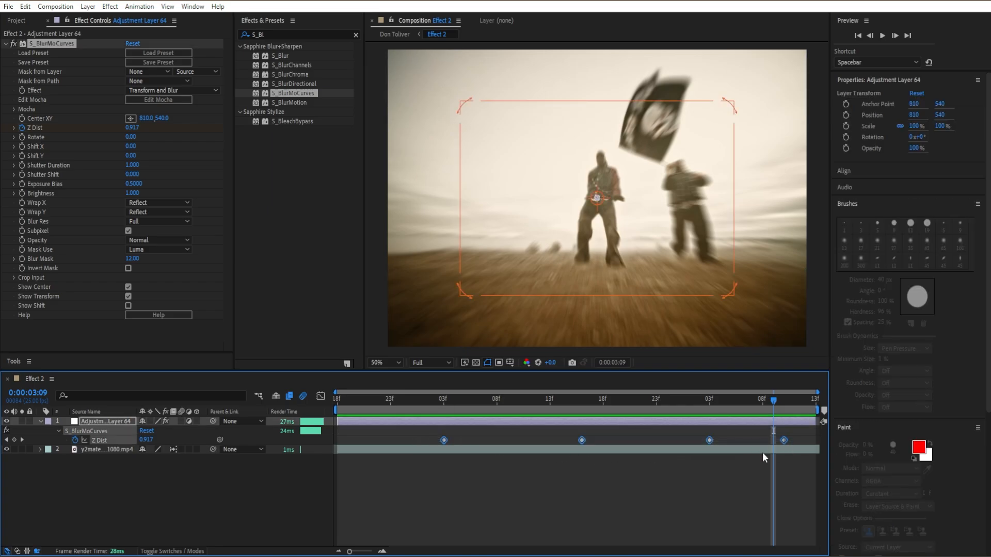
key("F9")
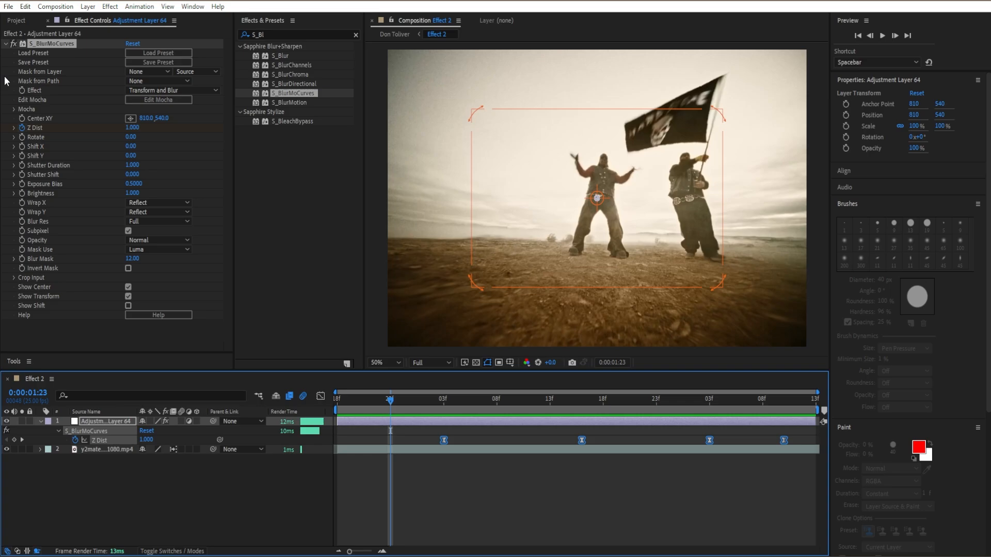
left_click(6, 44)
left_click(129, 471)
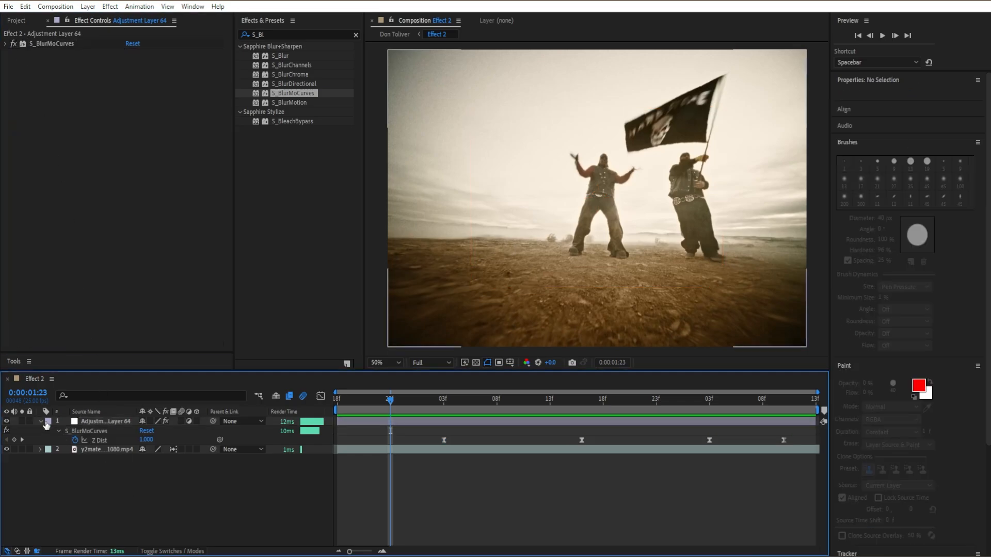
left_click(37, 423)
Create a second adjustment layer on top and apply the Channel Invert effect to it.
right_click(107, 475)
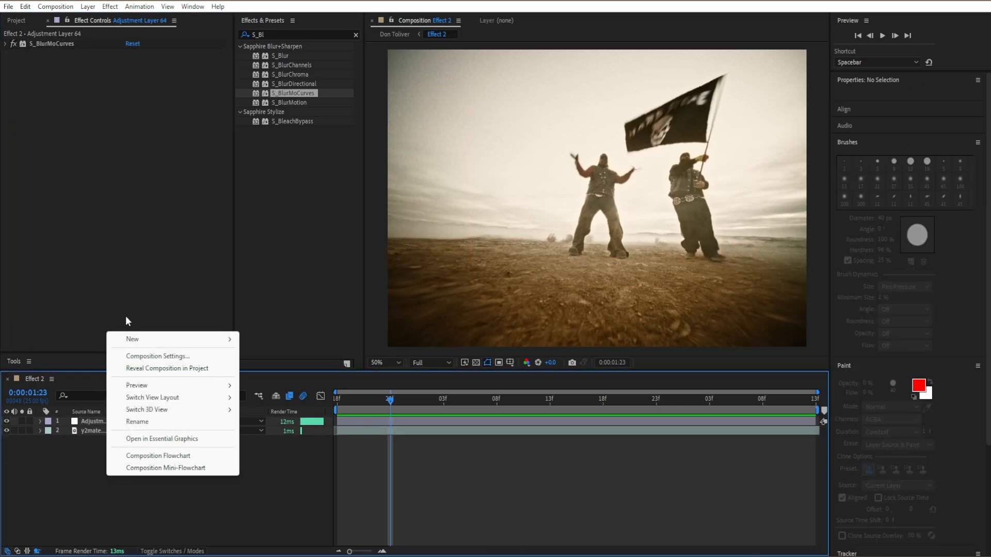
mouse_move(133, 340)
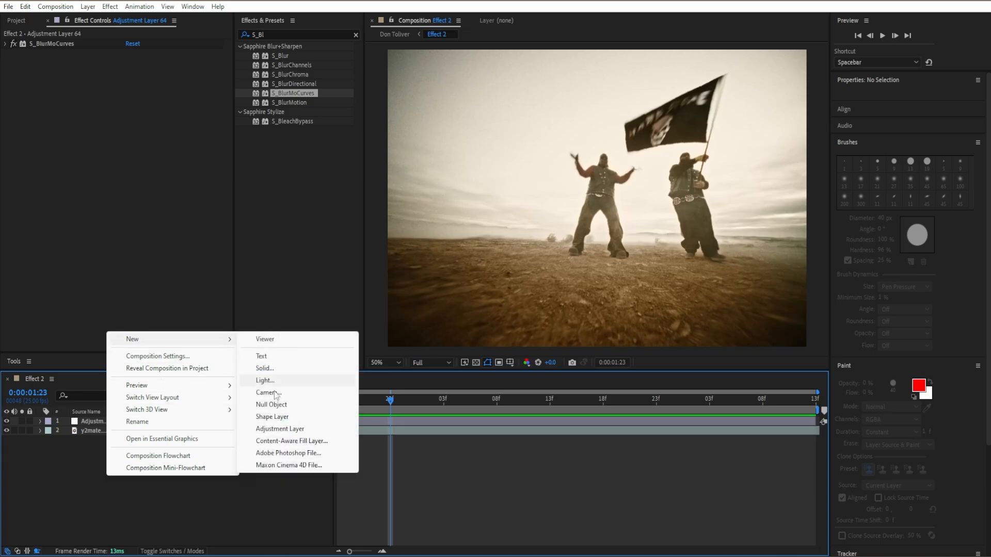
left_click(304, 436)
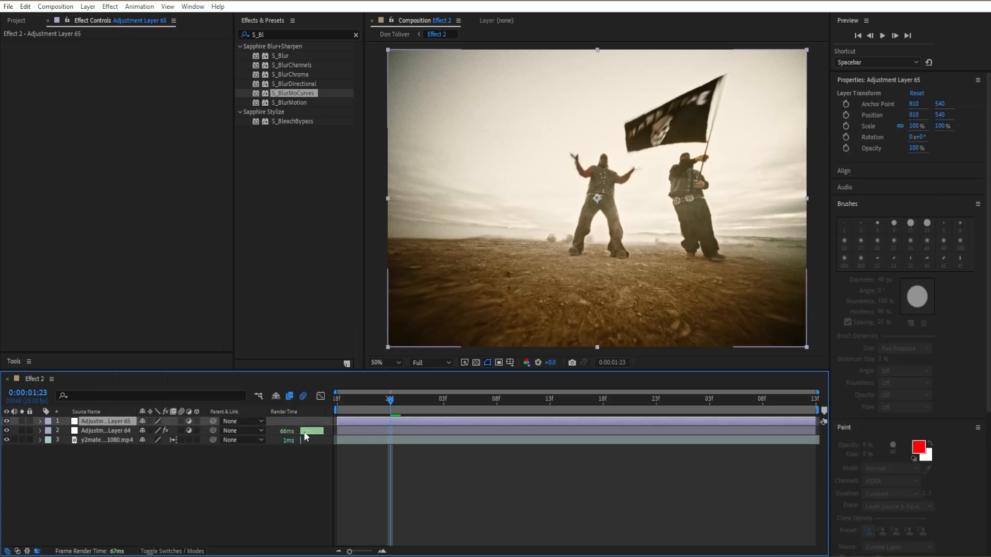
key("ctrl+5")
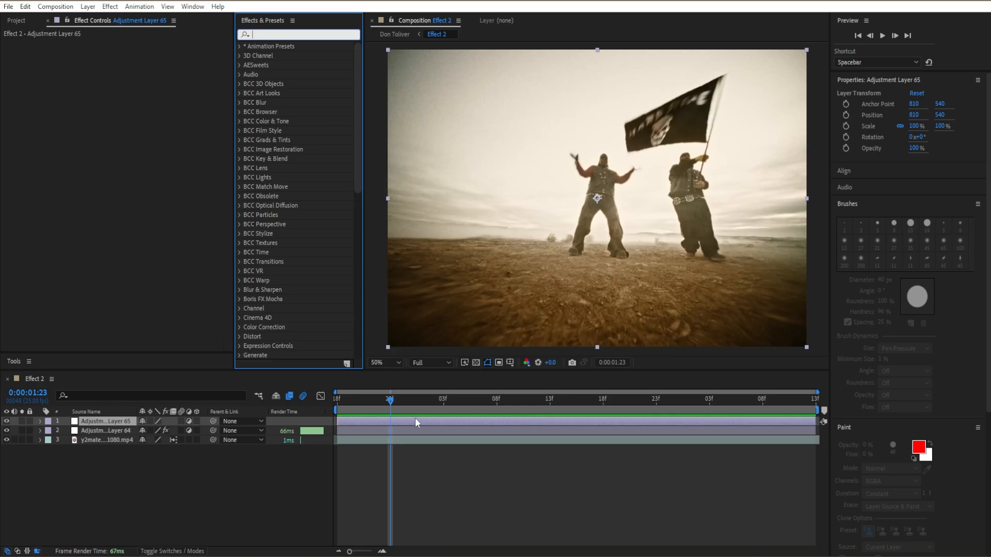
type("inv")
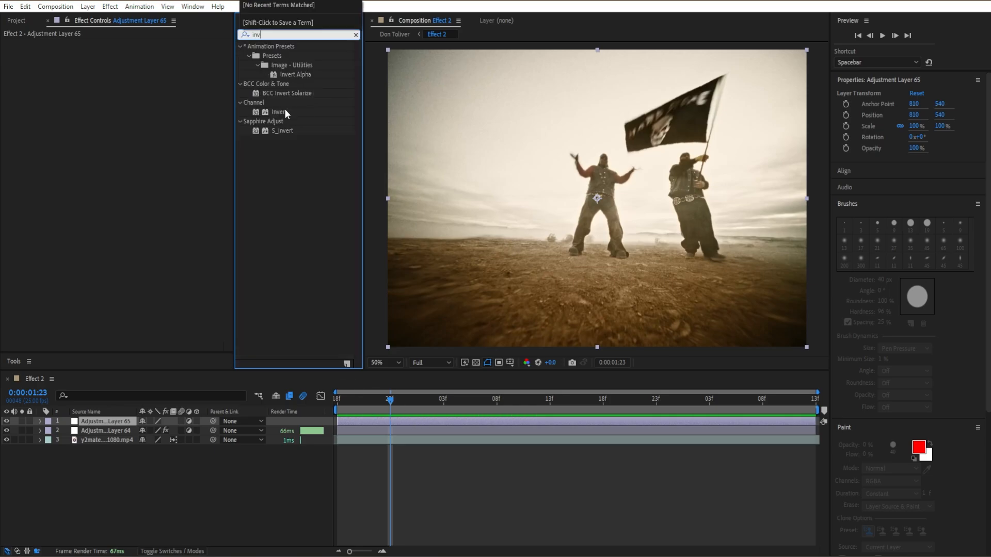
left_click_drag(285, 113, 82, 127)
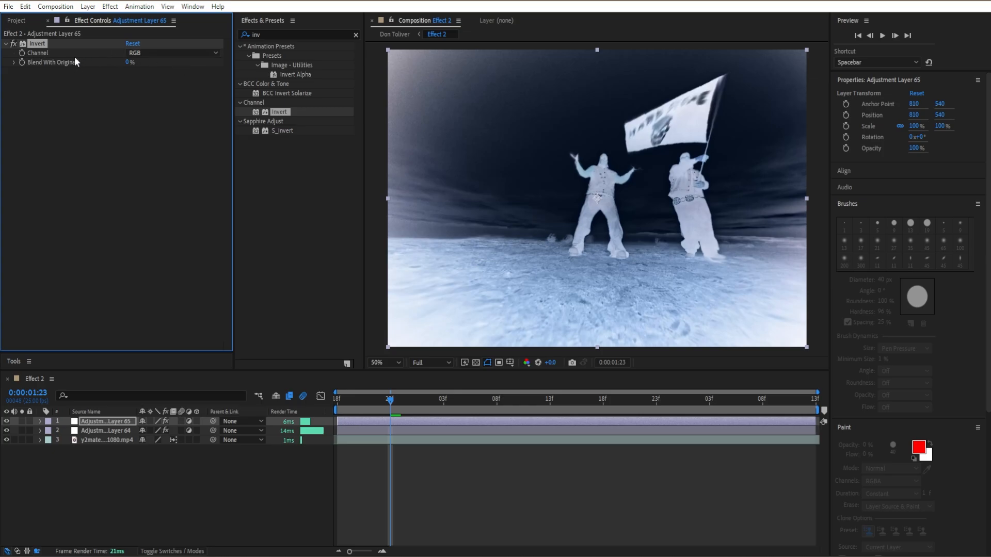
left_click(6, 43)
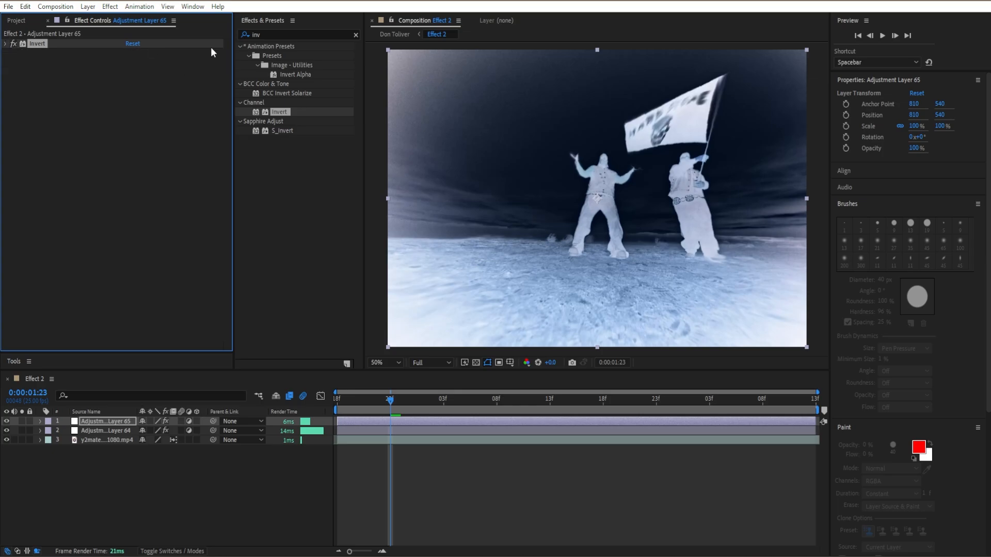
Find the Noise & Grain effect Noise and apply it to the top adjustment layer below Invert.
left_click(356, 35)
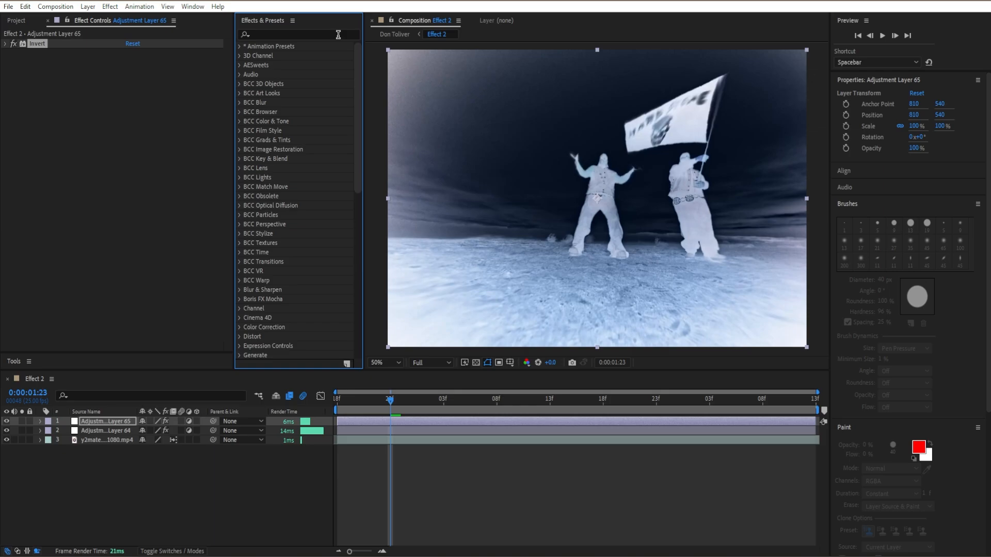
left_click(338, 34)
type("noise")
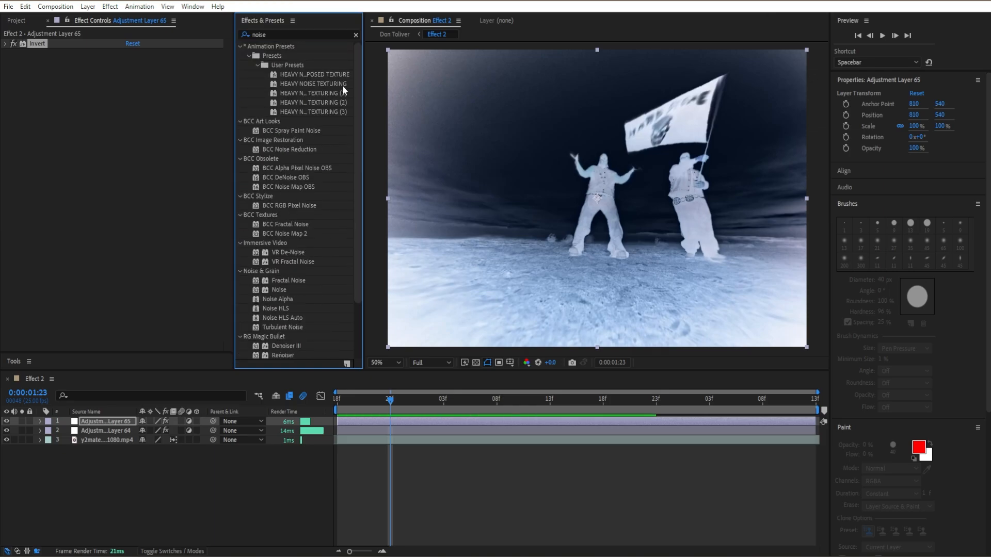
scroll(310, 154, "down", 3)
left_click_drag(279, 223, 170, 212)
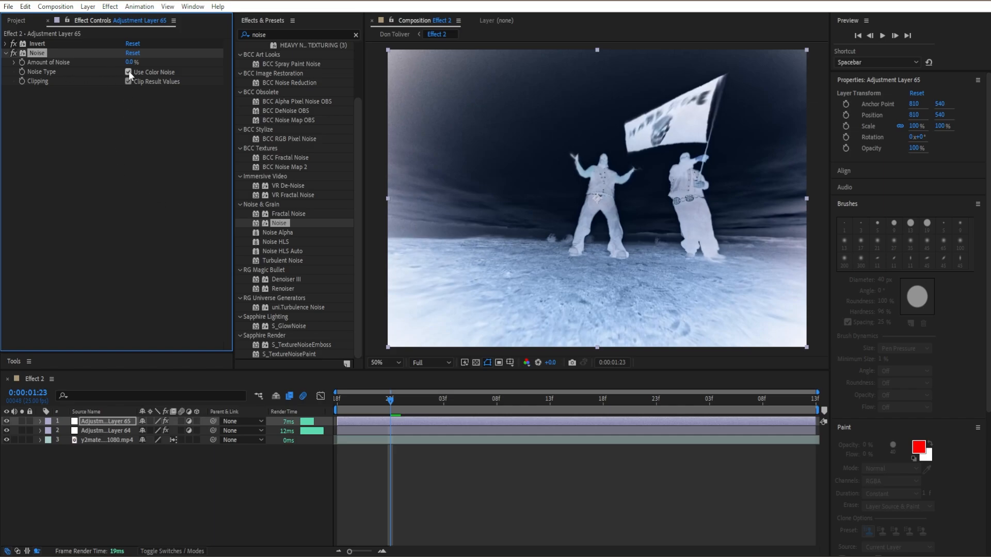
Turn off color noise in the Noise effect, set its amount to 23%, and collapse the effect.
left_click_drag(132, 63, 126, 63)
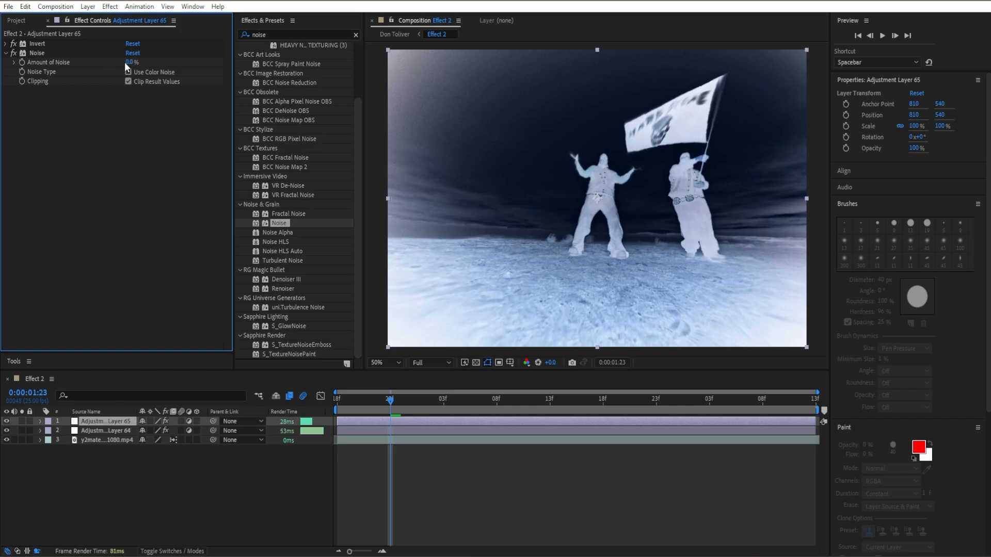
left_click(128, 62)
type("23")
key("Return")
left_click(5, 53)
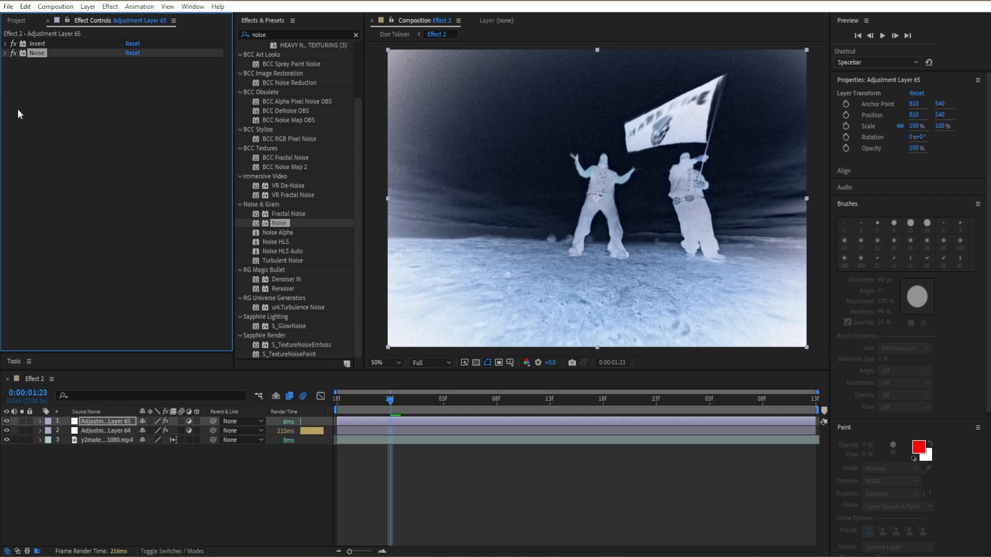
Find the Stylize effect Glow and apply it to the top adjustment layer below Noise.
left_click(356, 35)
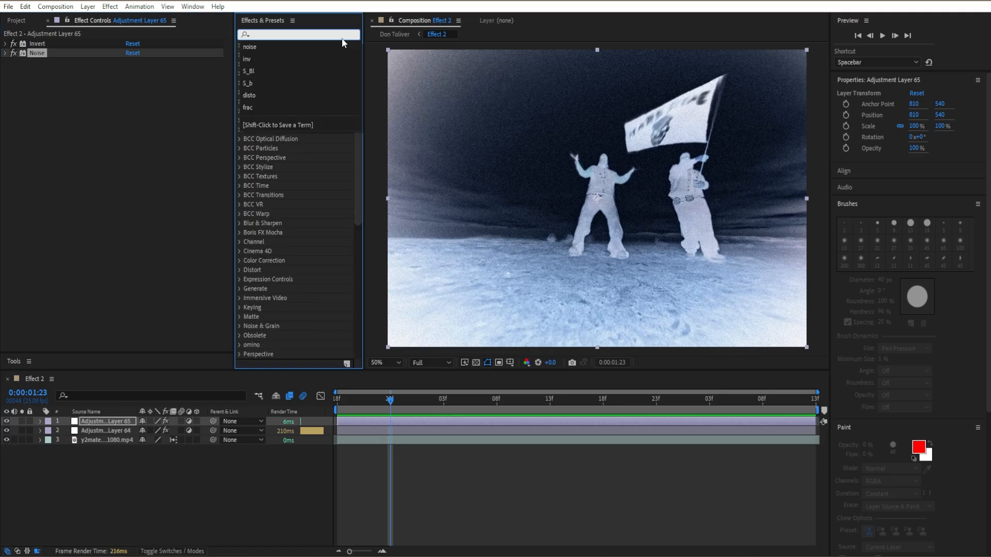
type("glow")
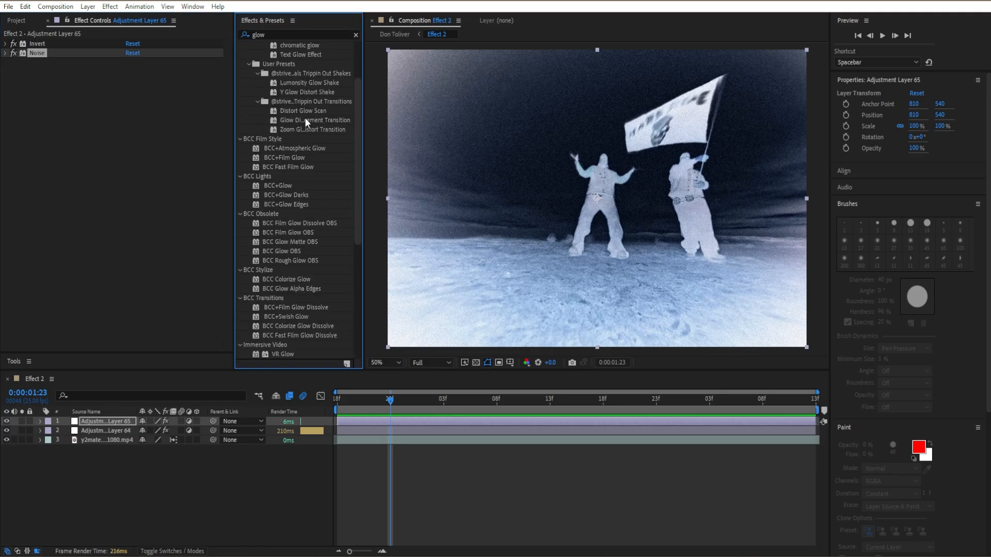
scroll(305, 117, "down", 5)
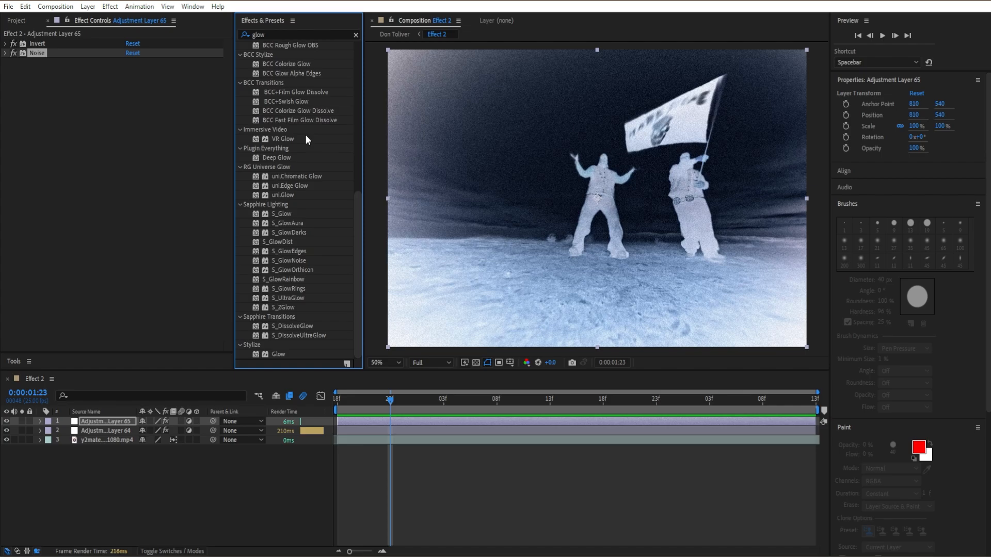
left_click_drag(275, 354, 105, 200)
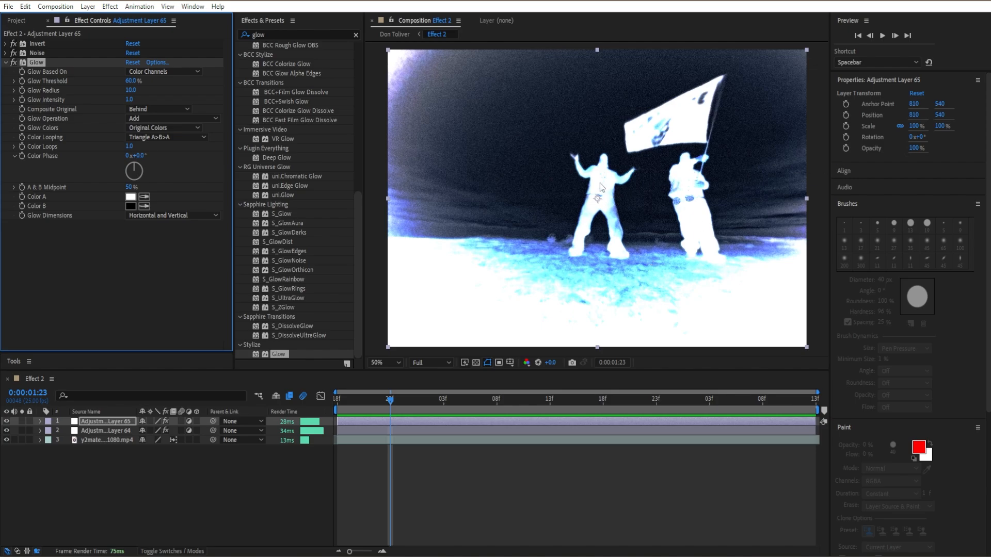
Set the Glow effect's radius to 56.
left_click(126, 81)
type("56")
key("Return")
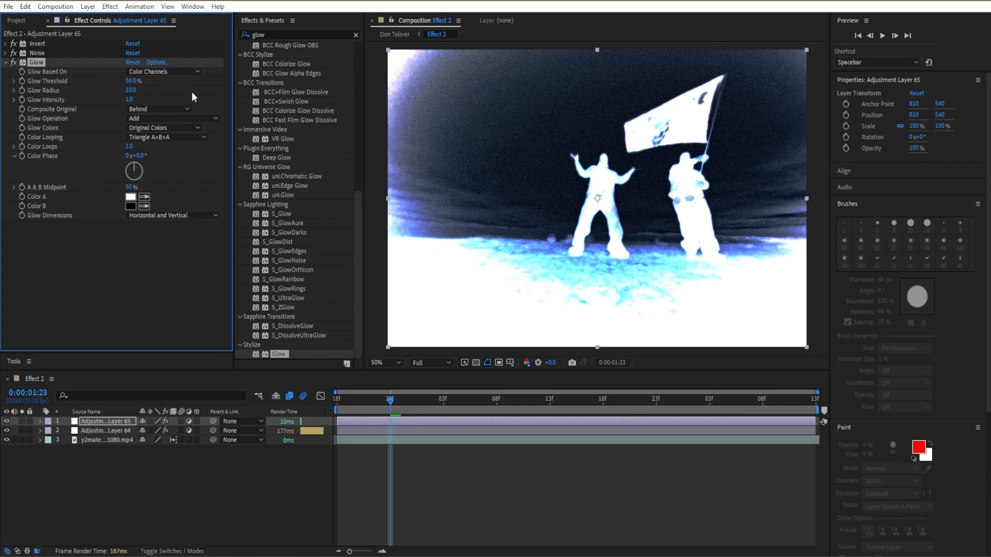
left_click(132, 92)
type("56")
Reveal the lower adjustment layer's Z Dist keyframes, and with the top adjustment layer selected, place the playhead on the first one at 0:00:02:03.
left_click(356, 431)
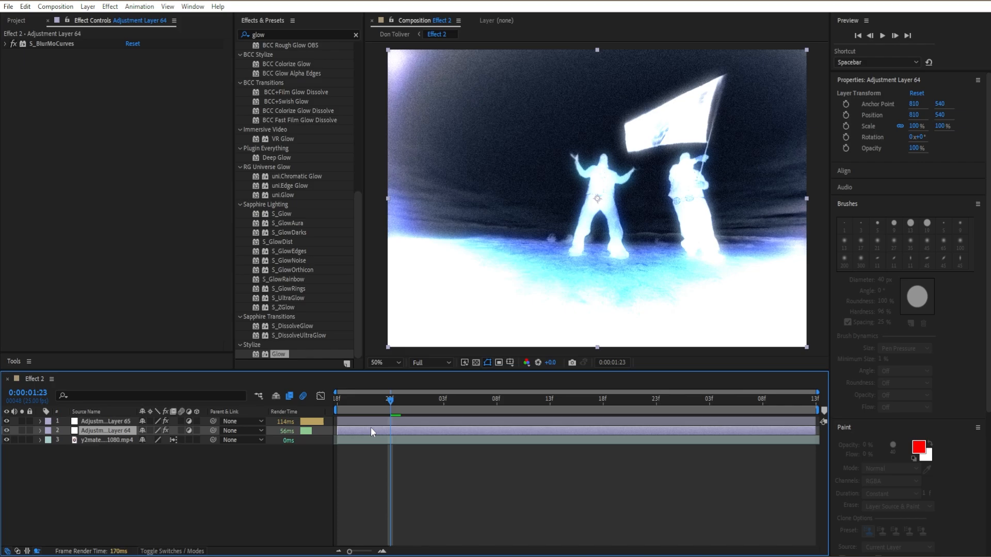
key("u")
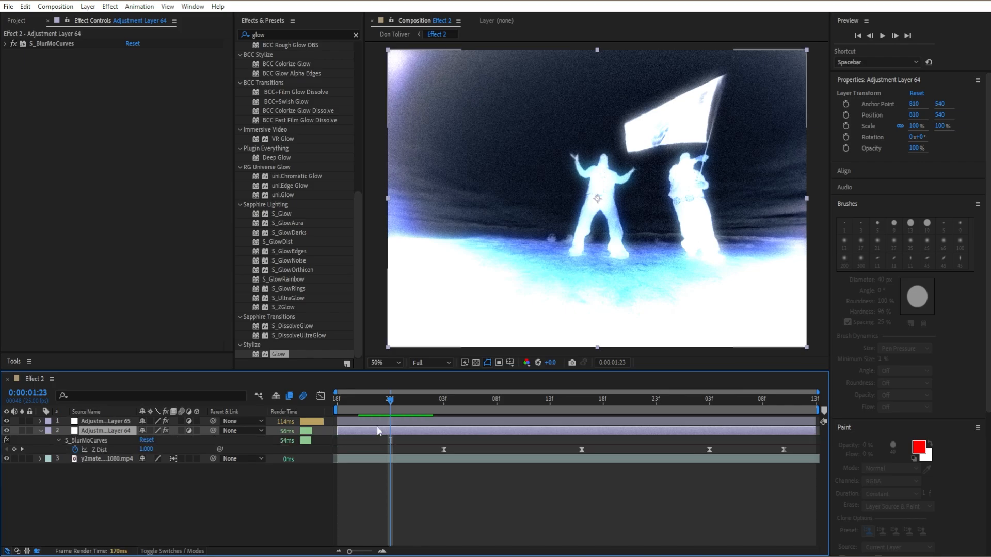
left_click(444, 422)
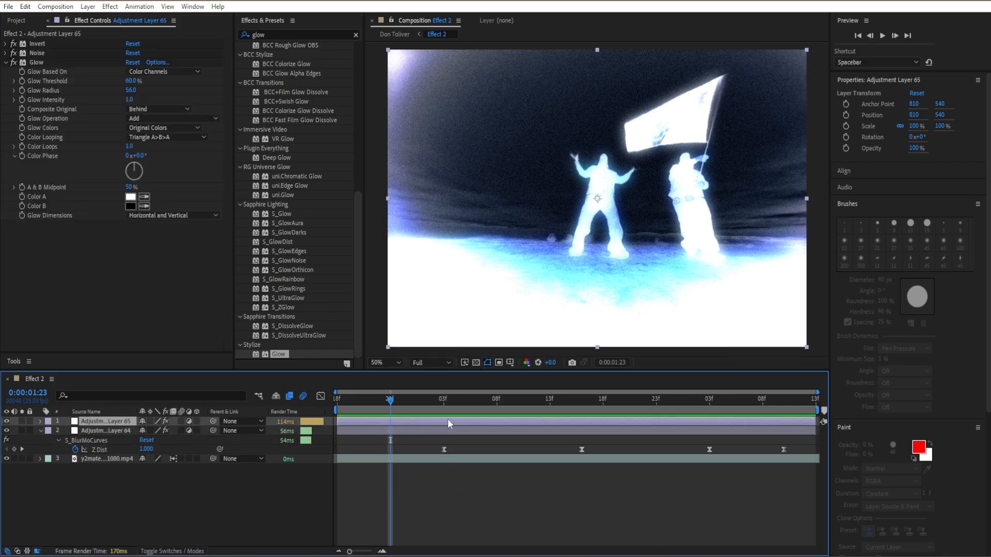
left_click(447, 397)
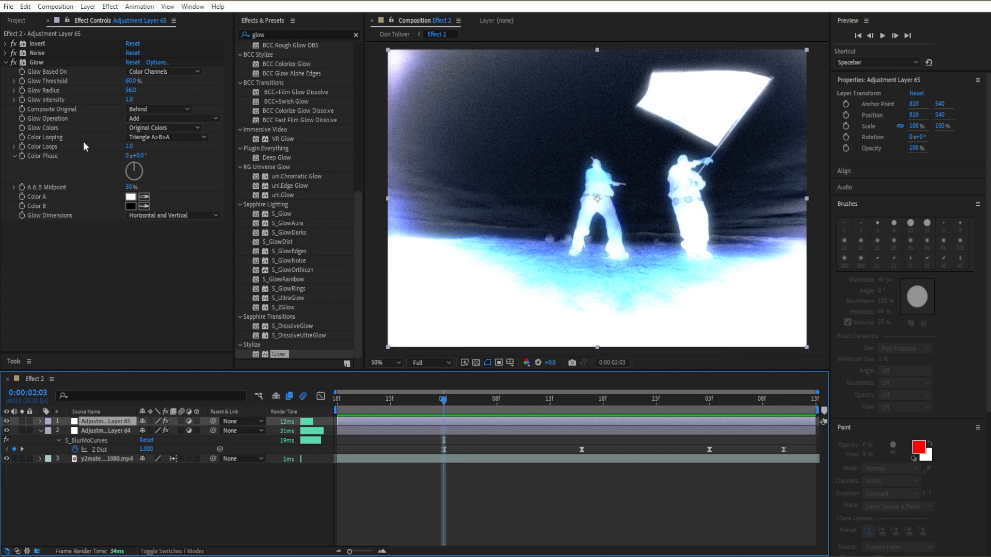
Start keyframing Glow Threshold at 0:00:02:03, reveal its keyframe in the timeline, and set the value to 96.5%.
left_click(36, 62)
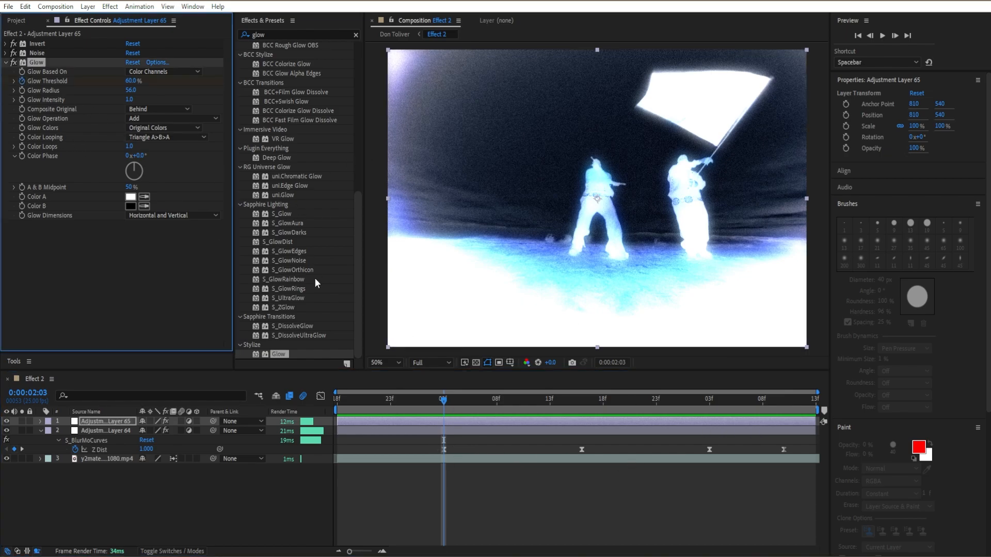
key("u")
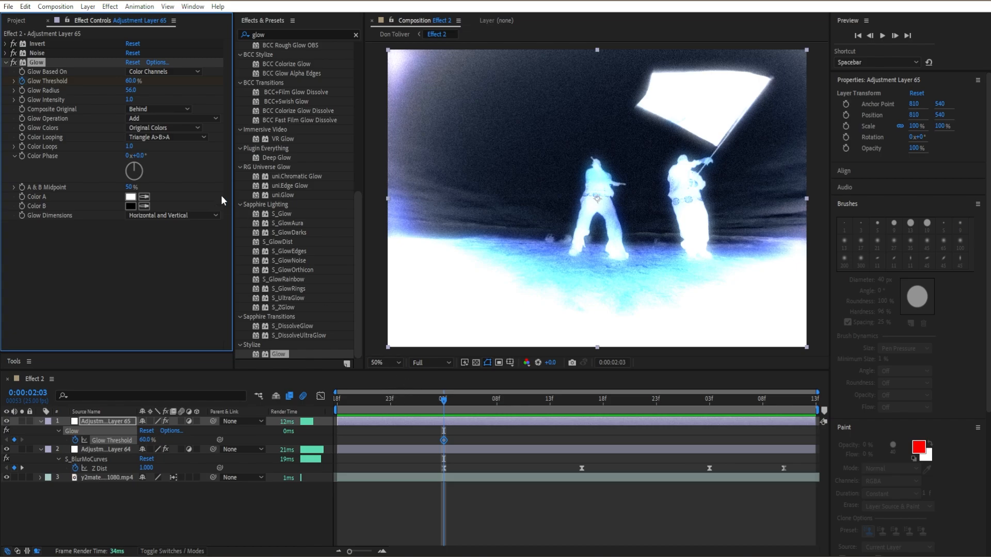
left_click(132, 81)
type("96.5")
key("Return")
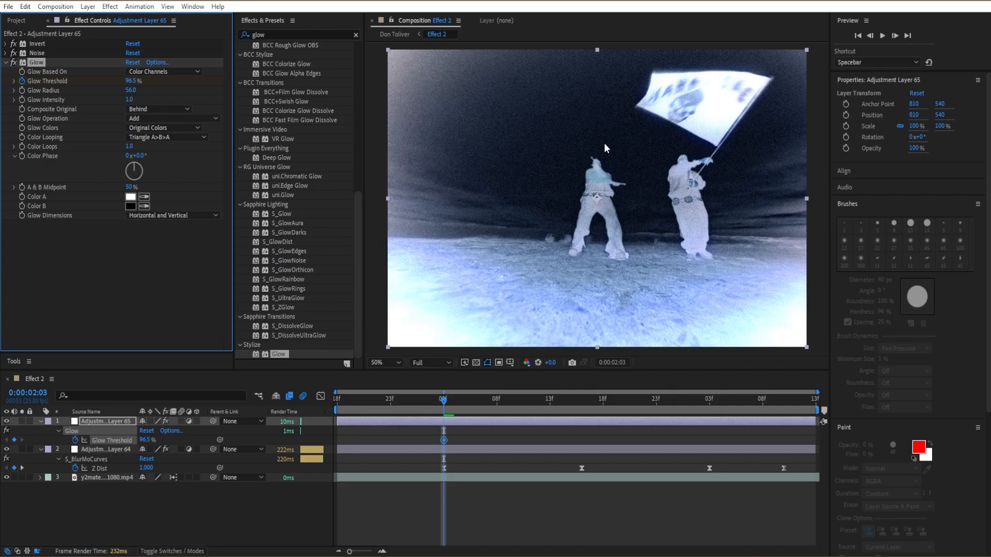
Add a Glow Threshold keyframe of 68.2% at the second Z Dist keyframe, 0:00:02:16.
left_click(582, 401)
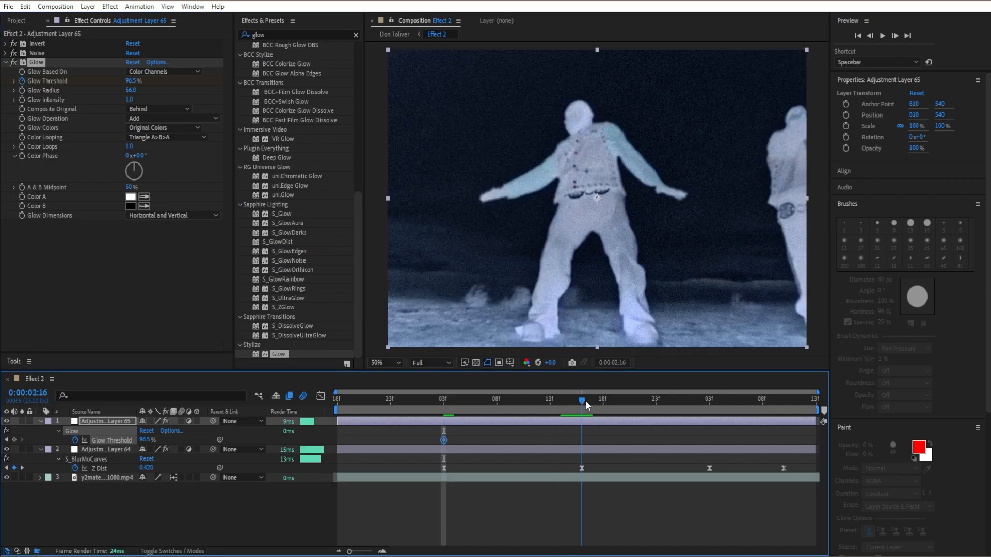
left_click(132, 81)
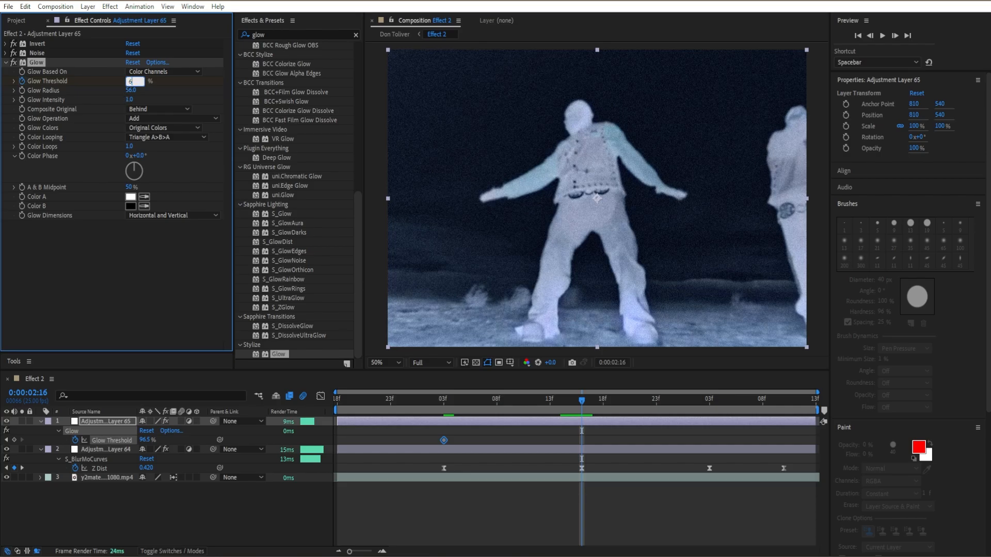
type("68.3")
key("Return")
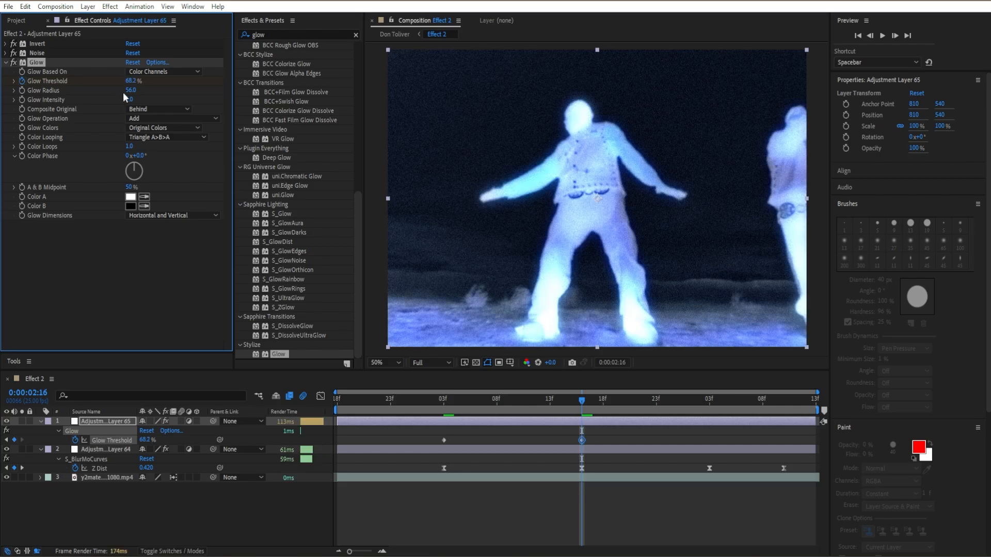
Repeat the 68.2% Glow Threshold keyframe at the third Z Dist keyframe, 0:00:03:03.
left_click(592, 401)
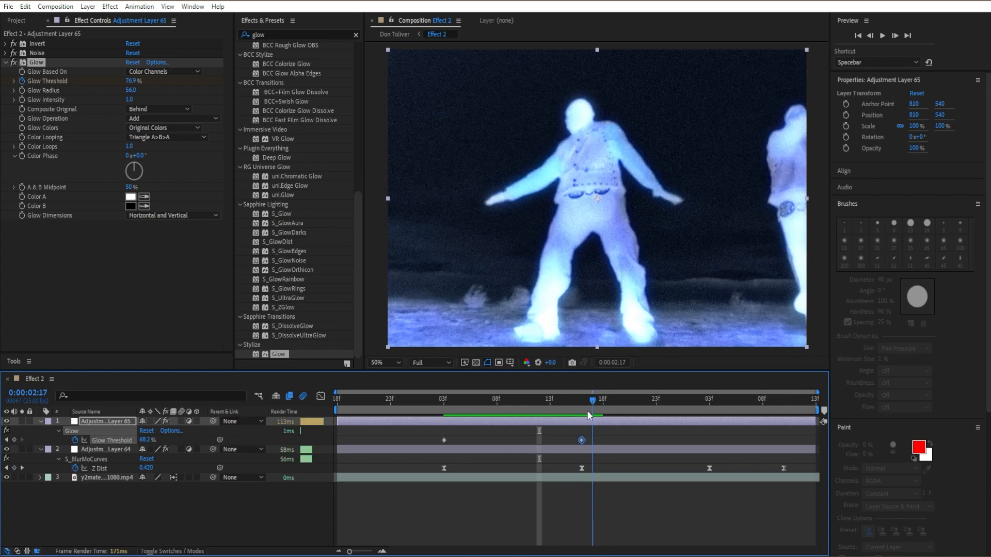
left_click(586, 407)
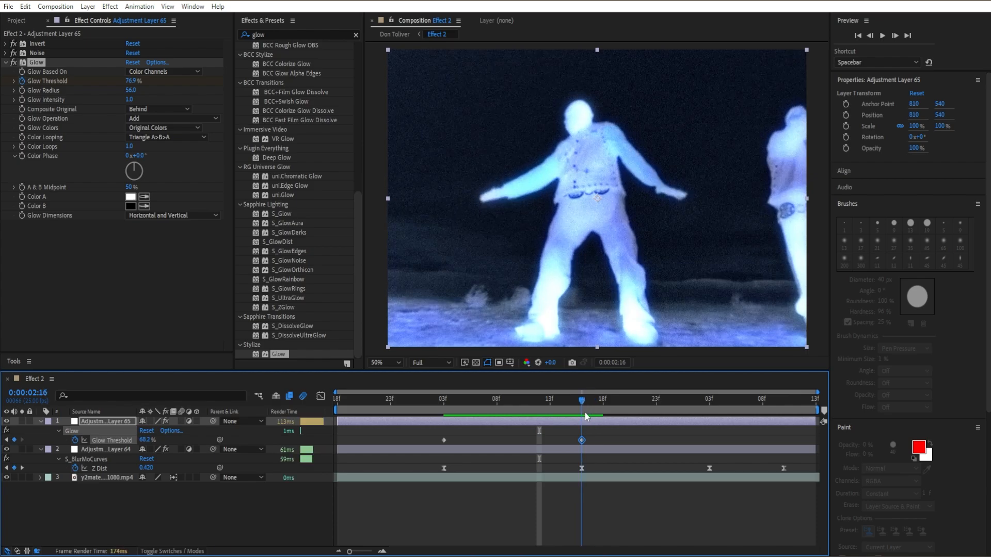
left_click(708, 405)
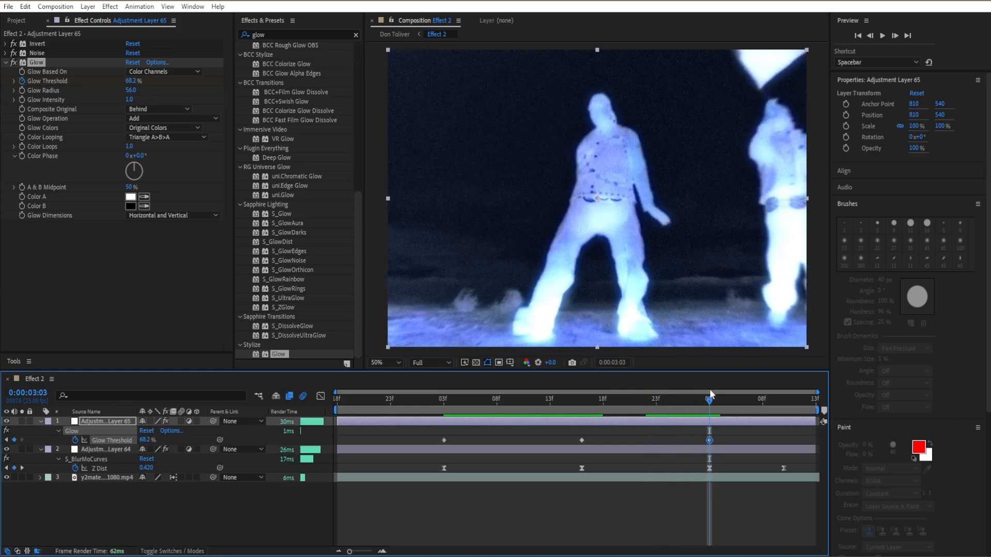
Copy the first Glow Threshold keyframe to the last Z Dist keyframe's position at 0:00:03:10.
left_click_drag(710, 395, 783, 399)
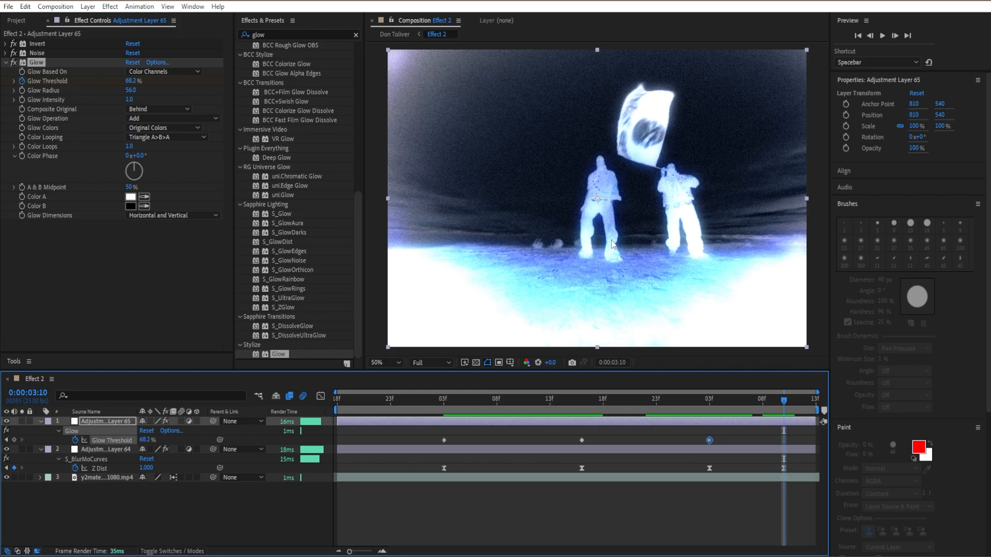
left_click(795, 437)
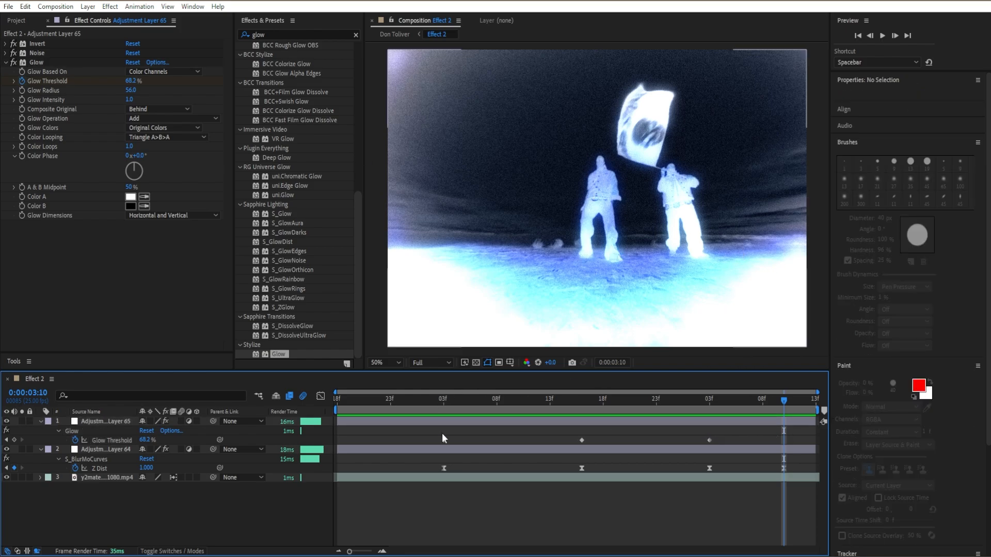
left_click(444, 440)
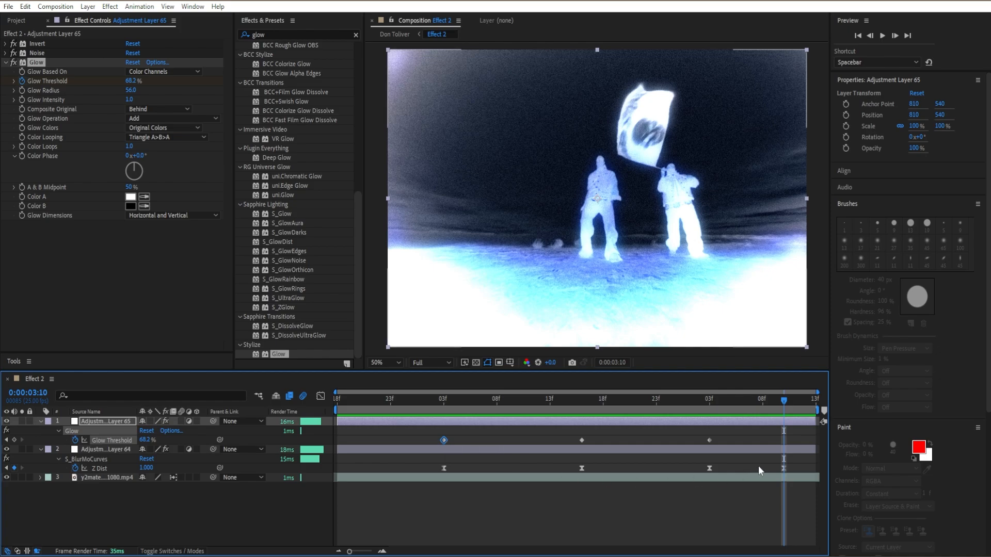
left_click(787, 436)
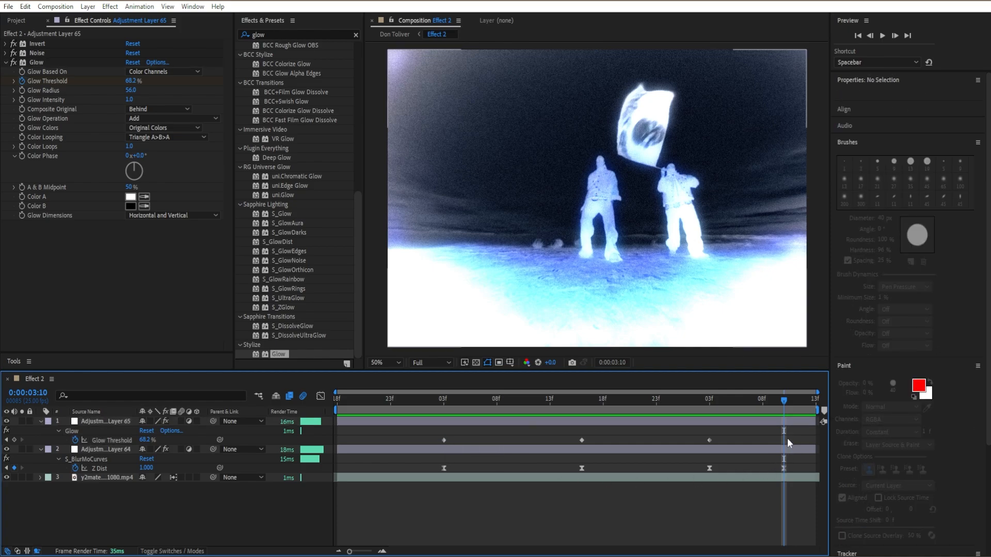
left_click(783, 422)
key("ctrl+v")
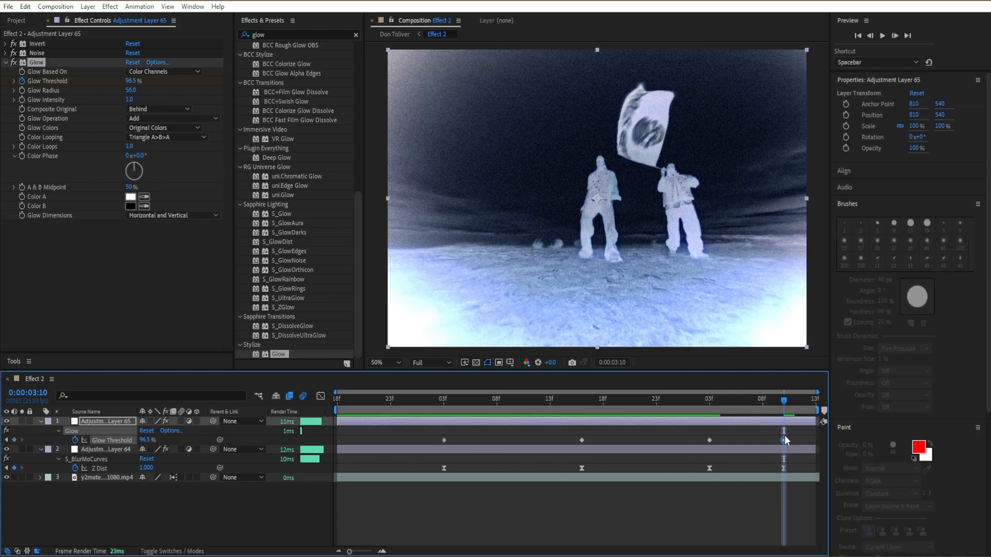
Apply Easy Ease to all four Glow Threshold keyframes, and collapse the lower adjustment layer and the Glow effect settings.
mouse_move(783, 400)
left_mouse_down()
mouse_move(587, 412)
mouse_move(473, 434)
mouse_move(690, 417)
mouse_move(497, 431)
mouse_move(603, 414)
mouse_move(540, 424)
mouse_move(787, 413)
left_mouse_up()
left_click_drag(800, 440, 432, 444)
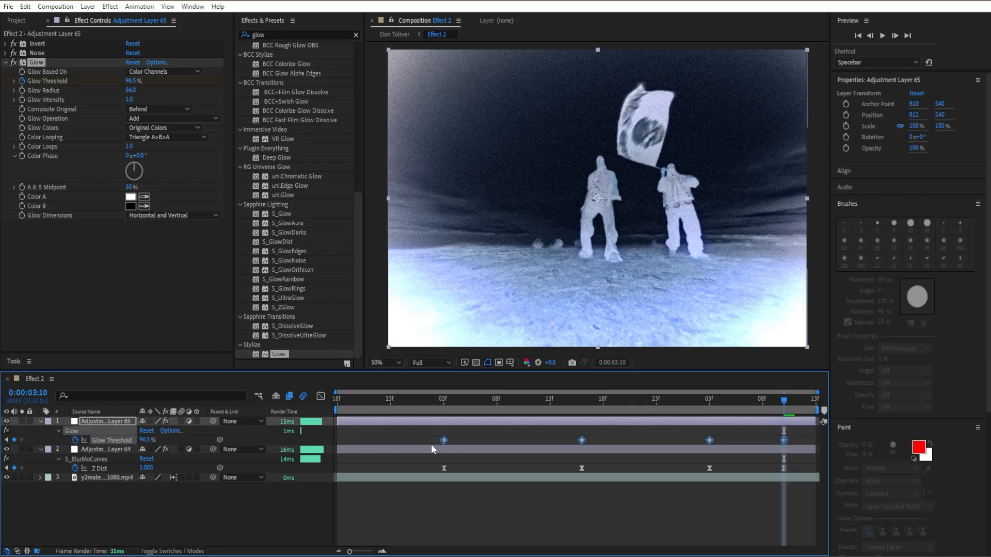
key("F9")
left_click(40, 450)
left_click(39, 496)
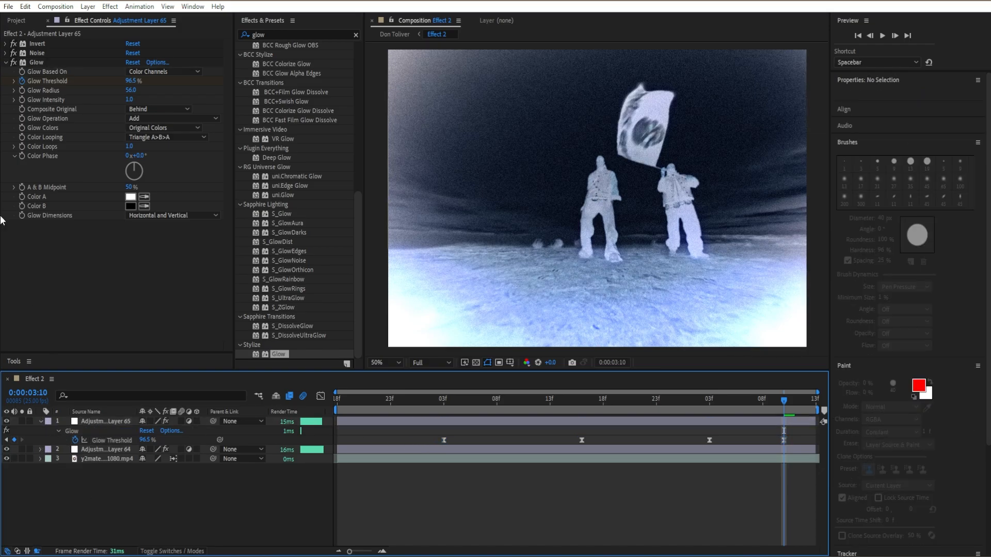
left_click(6, 62)
left_click(309, 498)
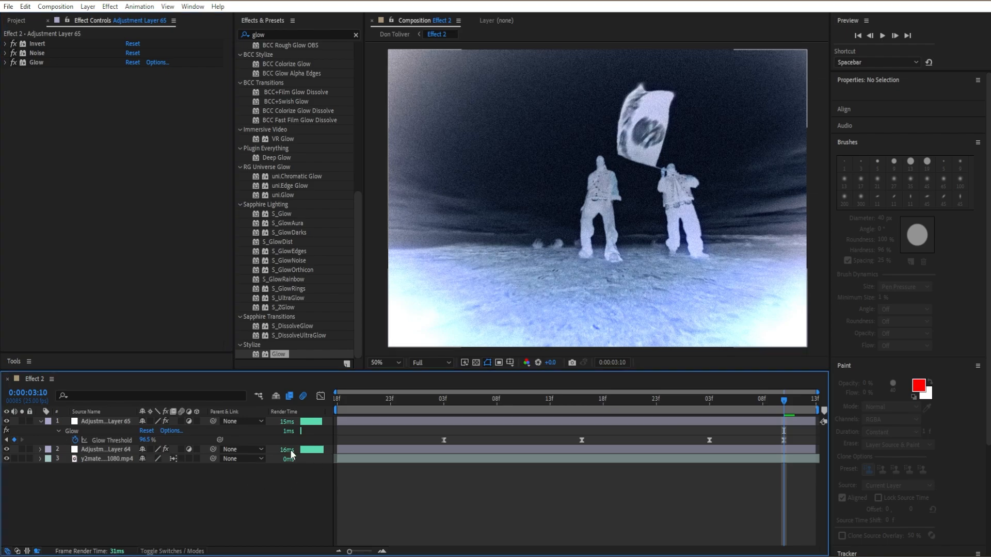
Create a third adjustment layer on top and apply the Zaebects Signal effect to it.
right_click(246, 488)
mouse_move(312, 353)
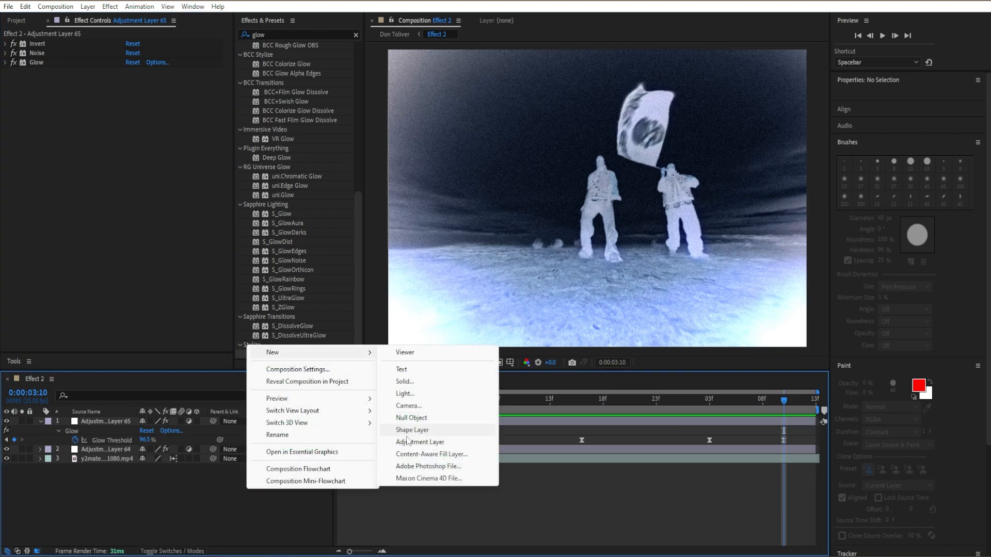
left_click(410, 442)
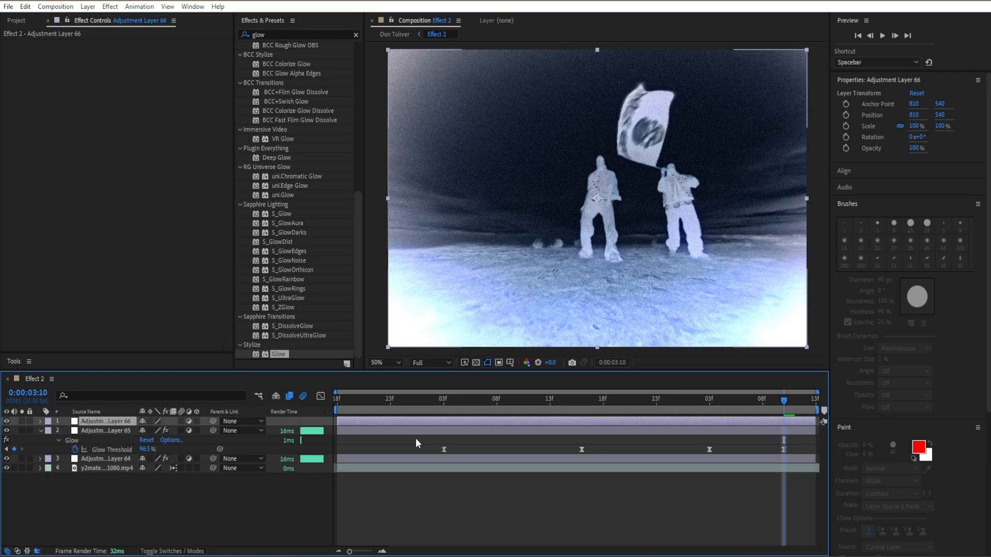
left_click(356, 35)
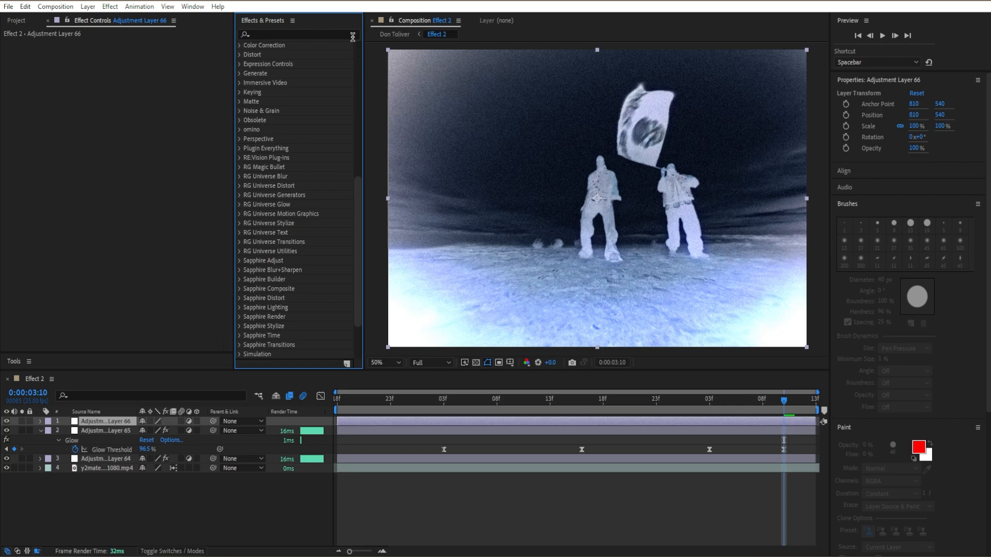
type("sign")
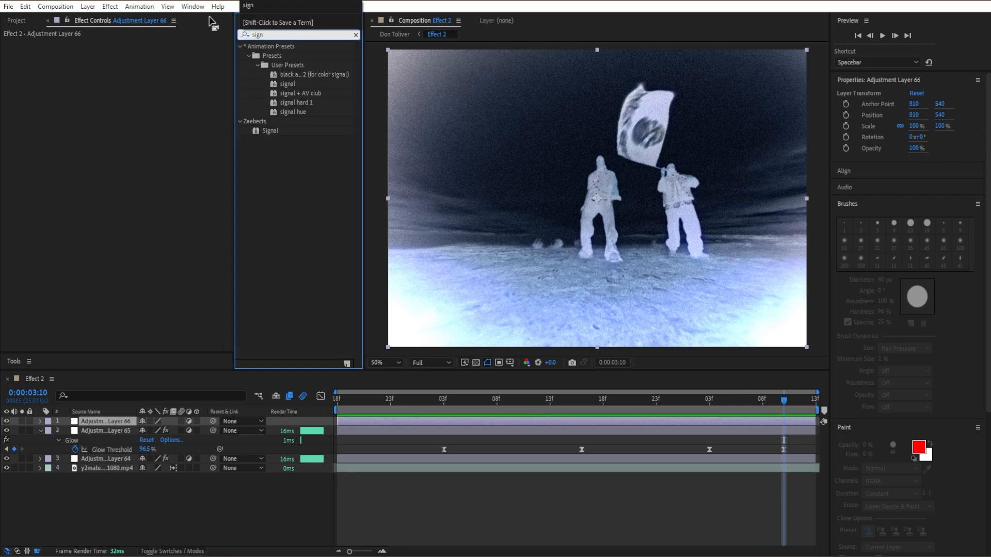
left_click_drag(266, 131, 120, 132)
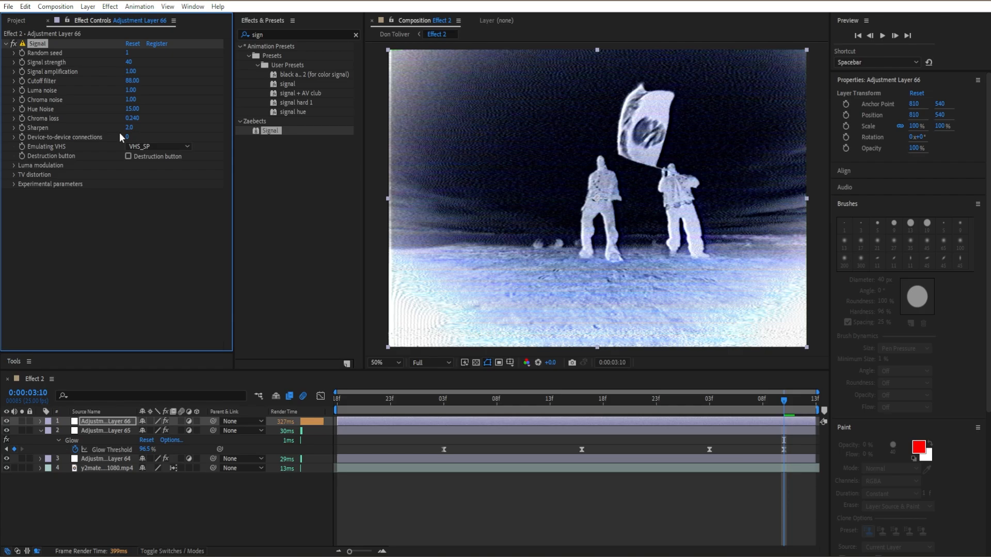
Set the Signal effect's signal strength to 86, signal amplification to 3 and cutoff filter to 201.
left_click(129, 62)
type("86")
key("Return")
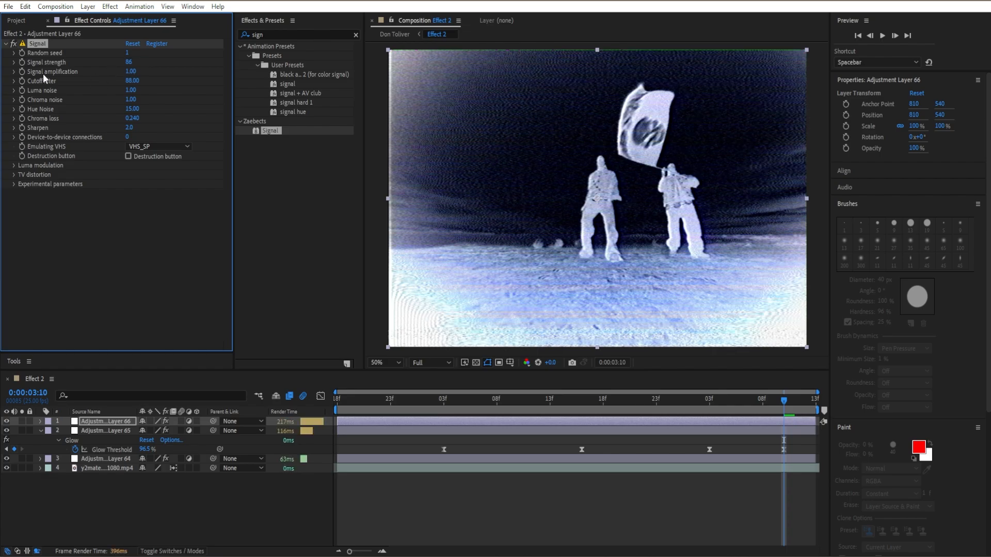
left_click(132, 74)
type("3")
key("Return")
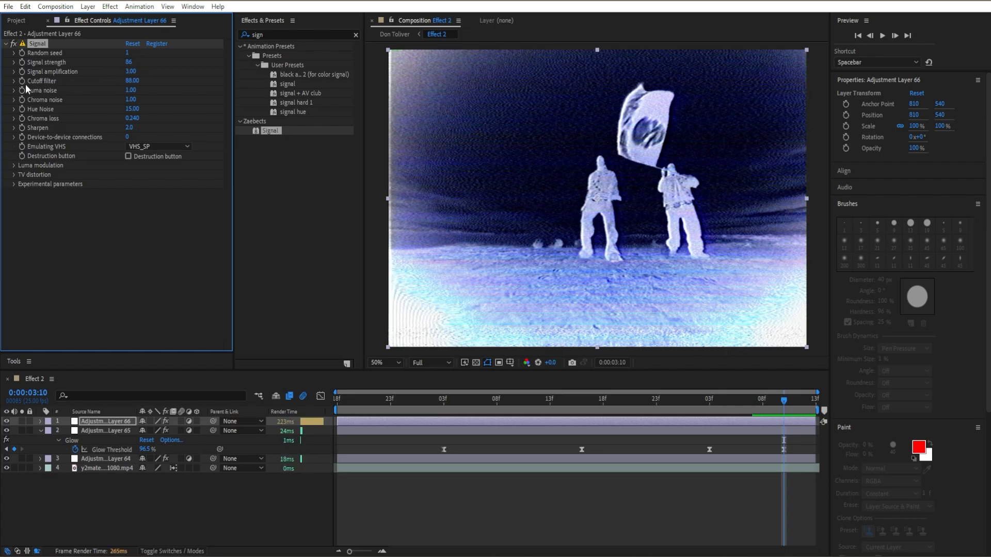
left_click(135, 81)
type("201")
key("Return")
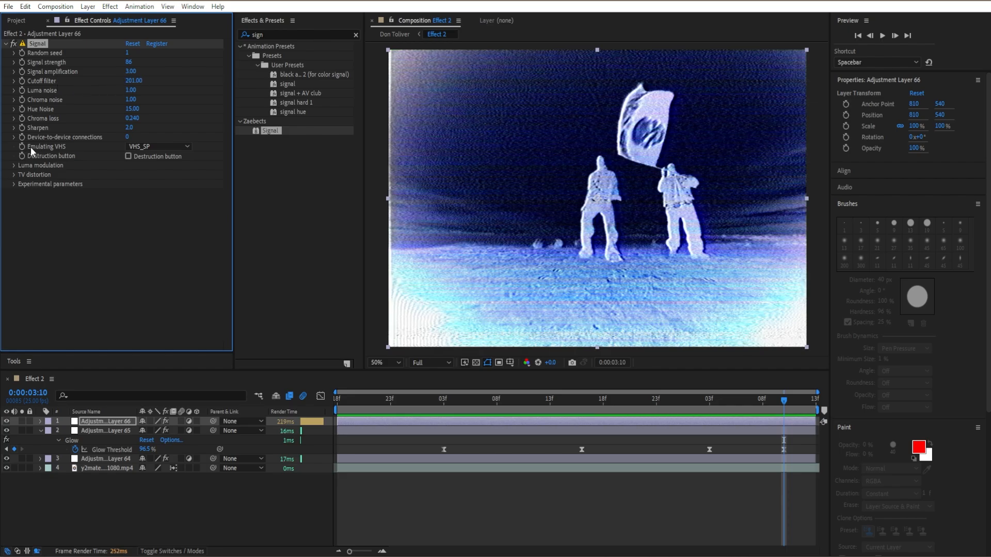
Set the Signal effect's VHS emulation to VHS_LP and turn off Tape Errors in its luma modulation, then collapse the effect's settings.
left_click(130, 146)
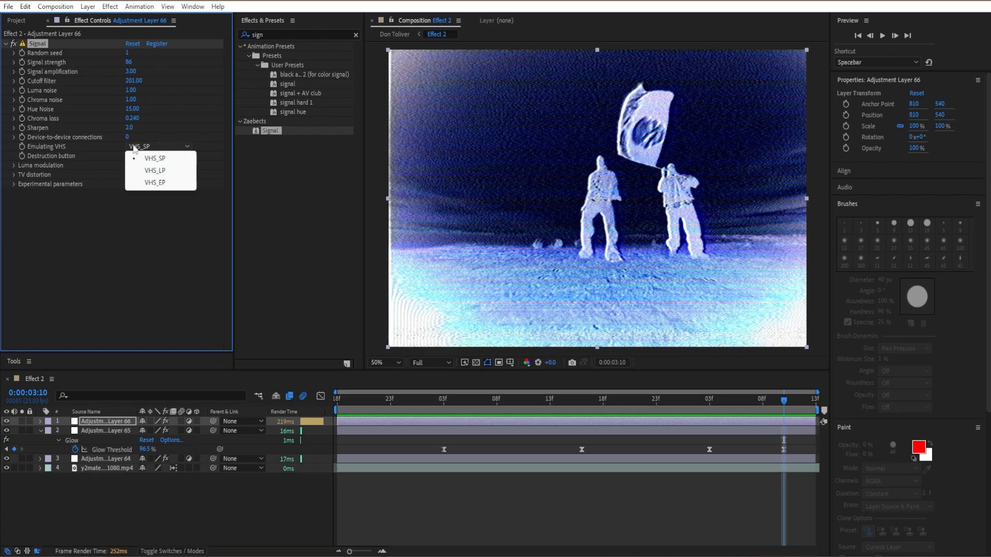
left_click(154, 171)
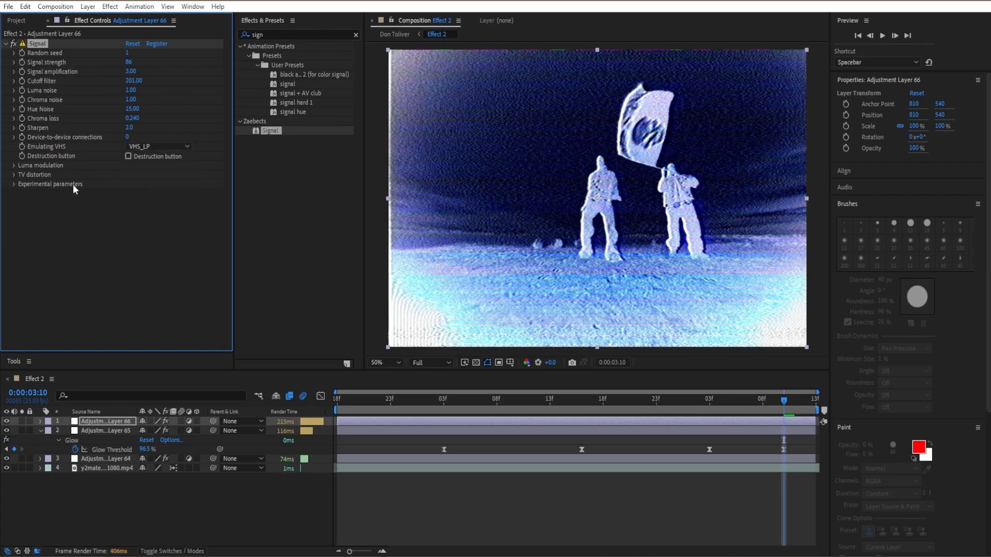
left_click(13, 165)
left_click(128, 221)
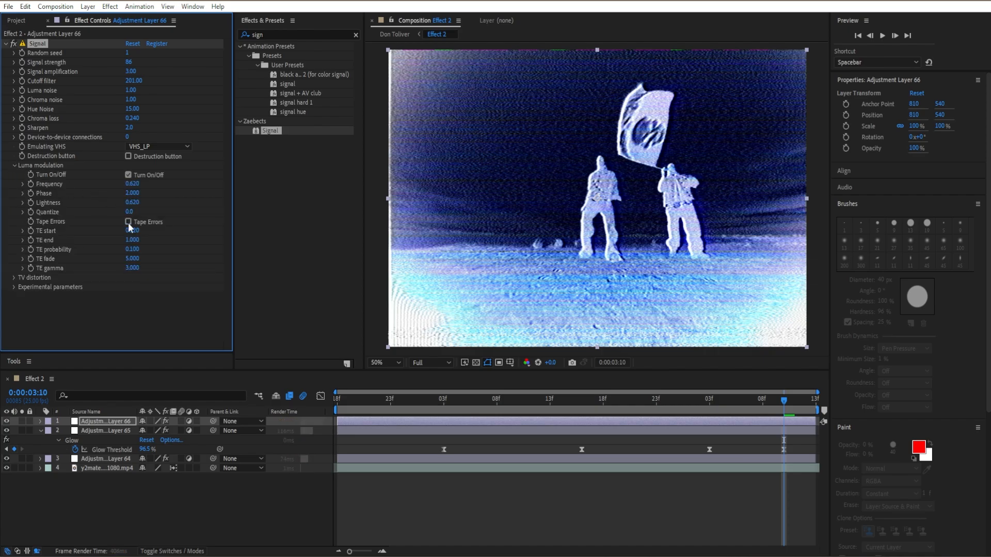
left_click(13, 165)
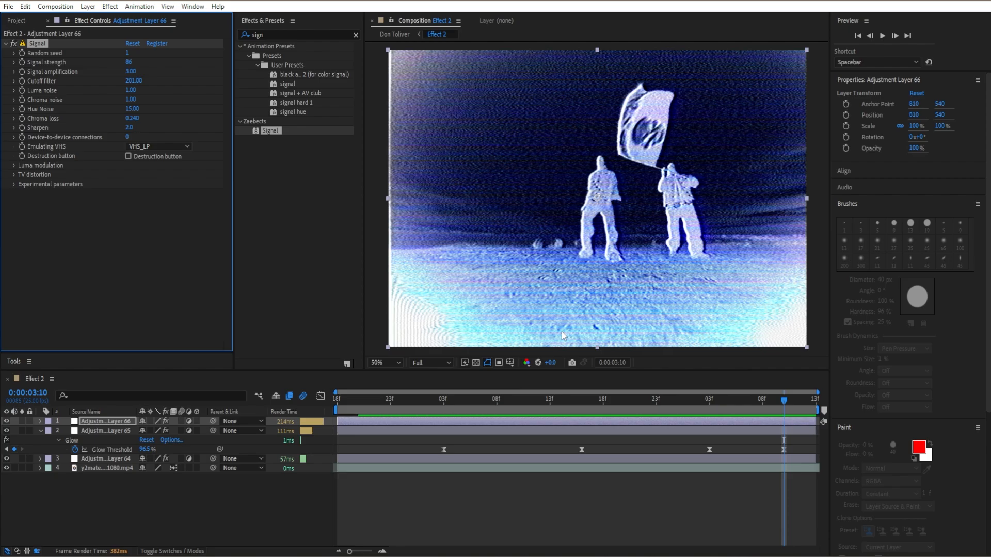
left_click(6, 44)
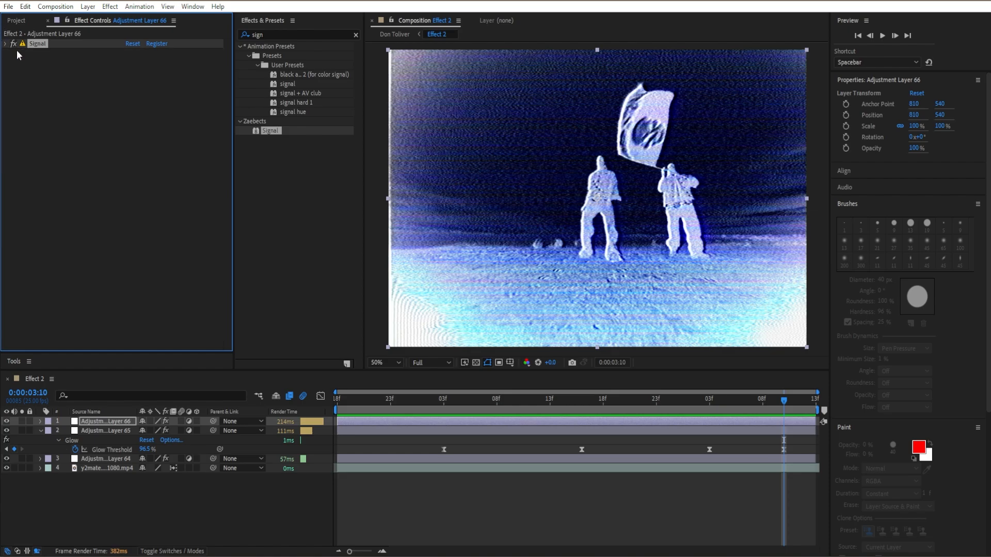
left_click(354, 34)
Add an Opacity keyframe of 0% to the top adjustment layer at the first Glow Threshold keyframe, 0:00:02:03.
left_click(426, 422)
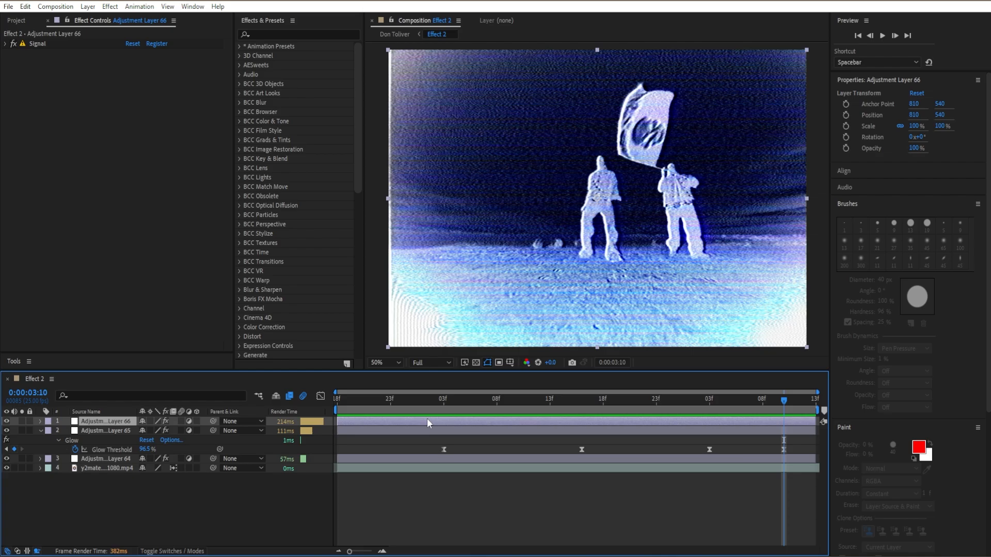
key("t")
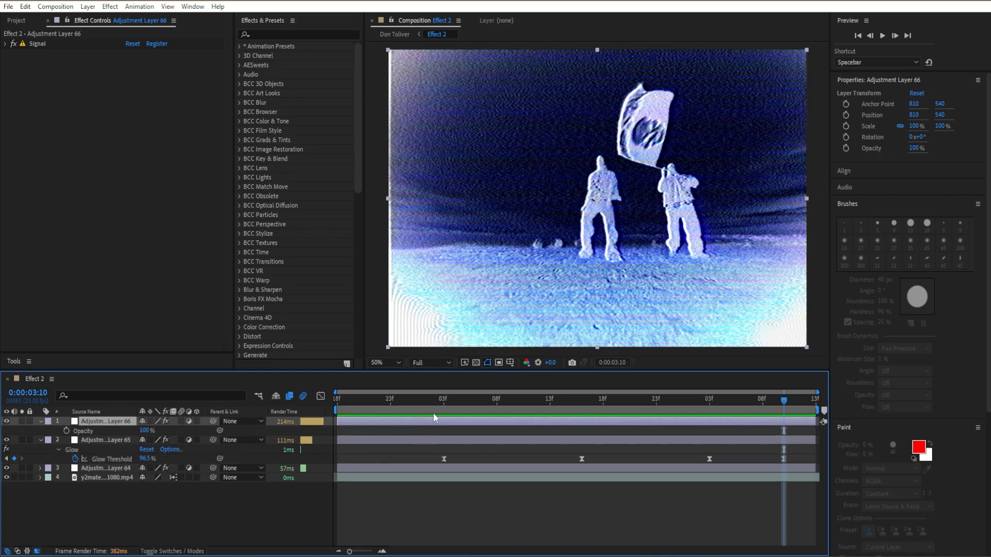
left_click(445, 400)
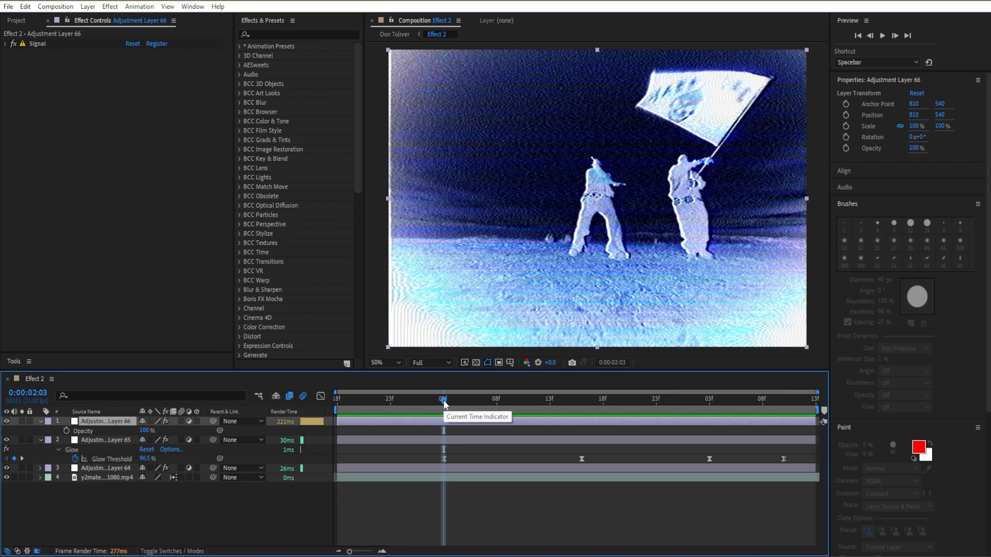
left_click(67, 430)
left_click(144, 430)
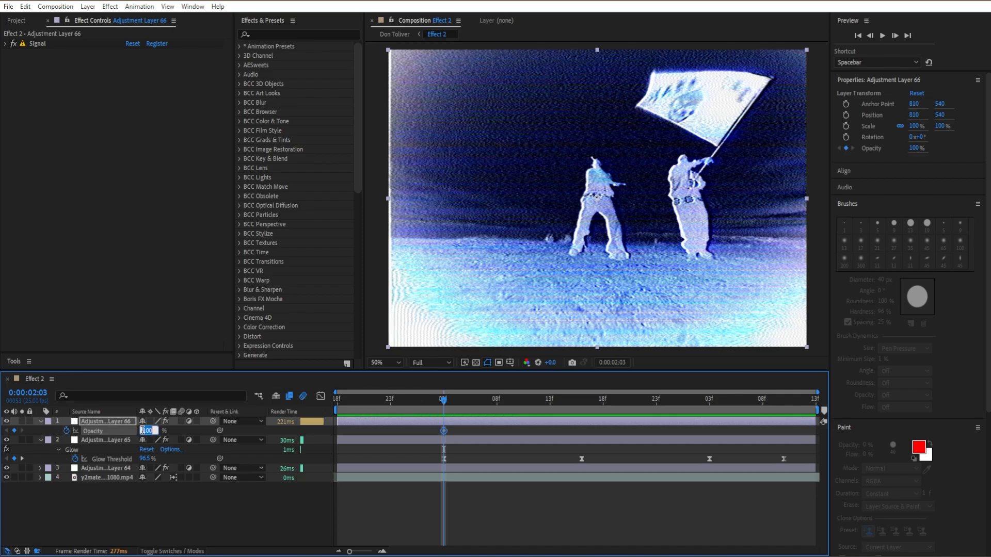
type("0")
key("Return")
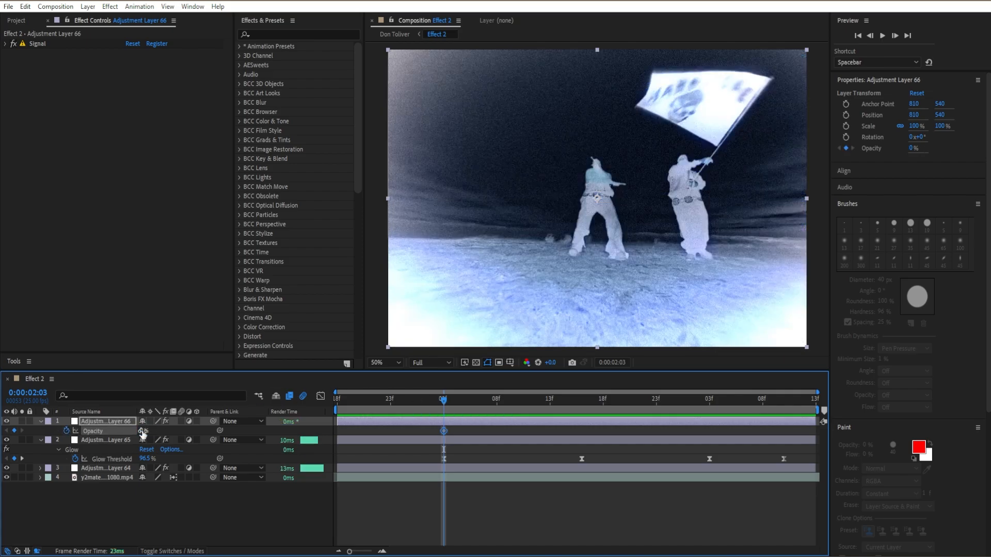
Add a 100% Opacity keyframe to the top adjustment layer at 0:00:02:16 and copy it to 0:00:03:03.
left_click(582, 400)
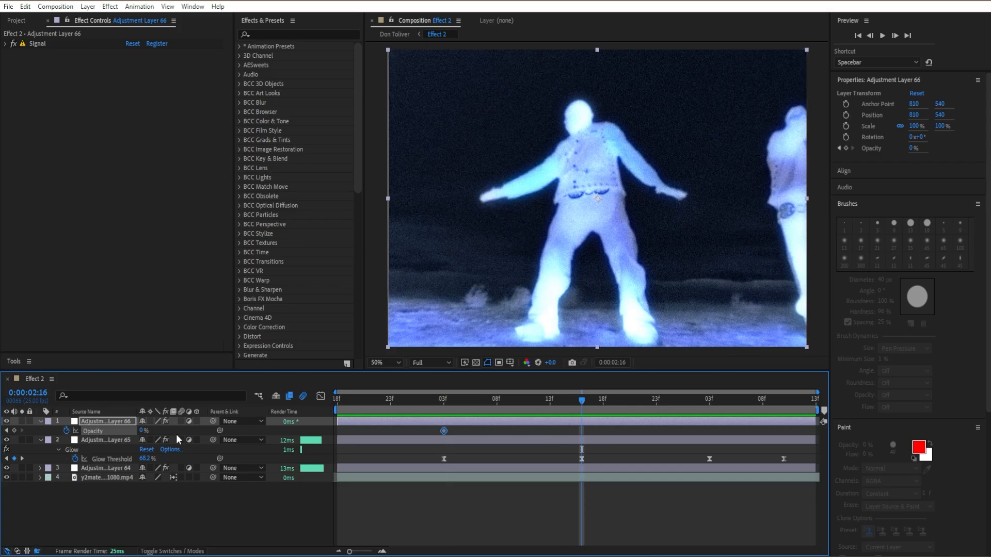
left_click(135, 429)
left_click_drag(143, 430, 604, 419)
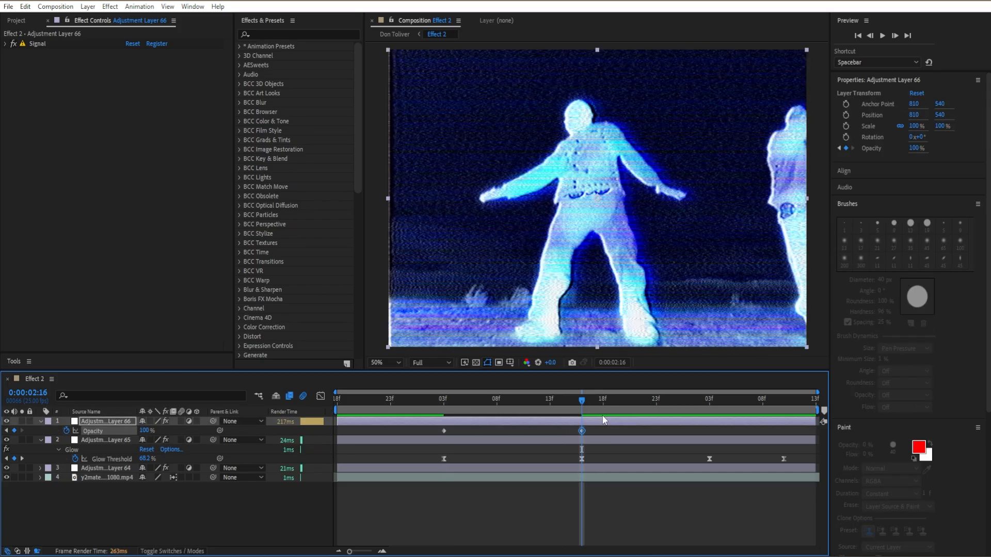
left_click(710, 400)
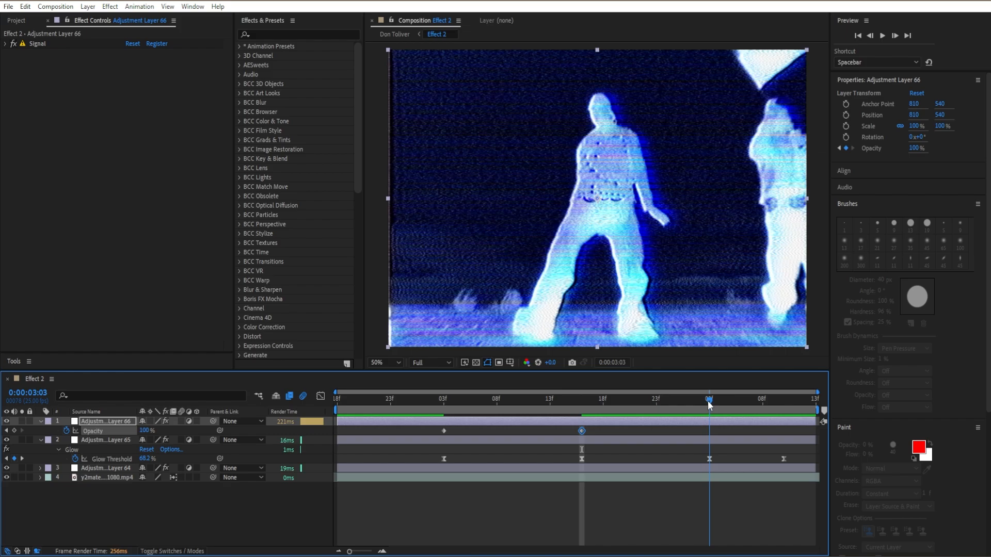
key("ctrl+v")
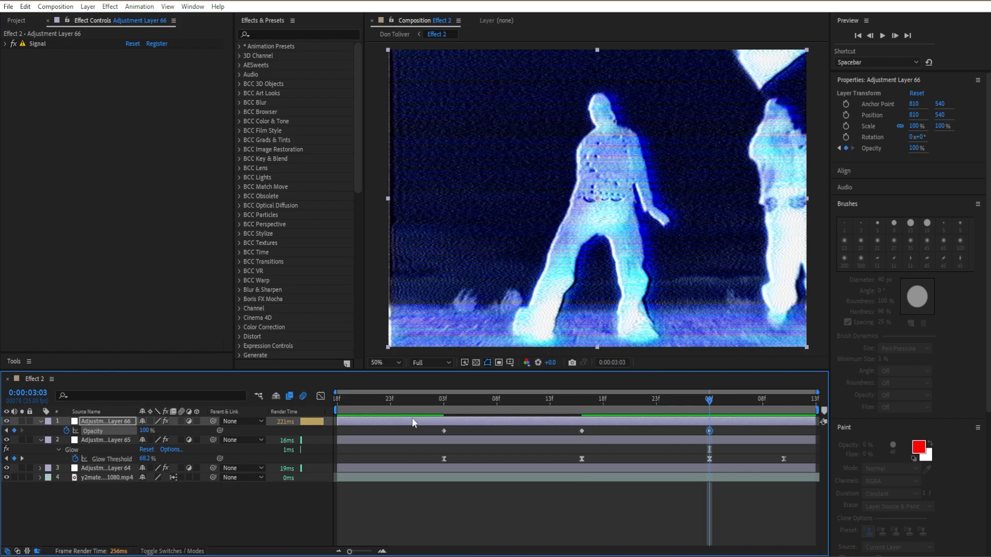
Copy the top adjustment layer's first Opacity keyframe to 0:00:03:10, the position of the last Glow Threshold keyframe.
left_click(444, 431)
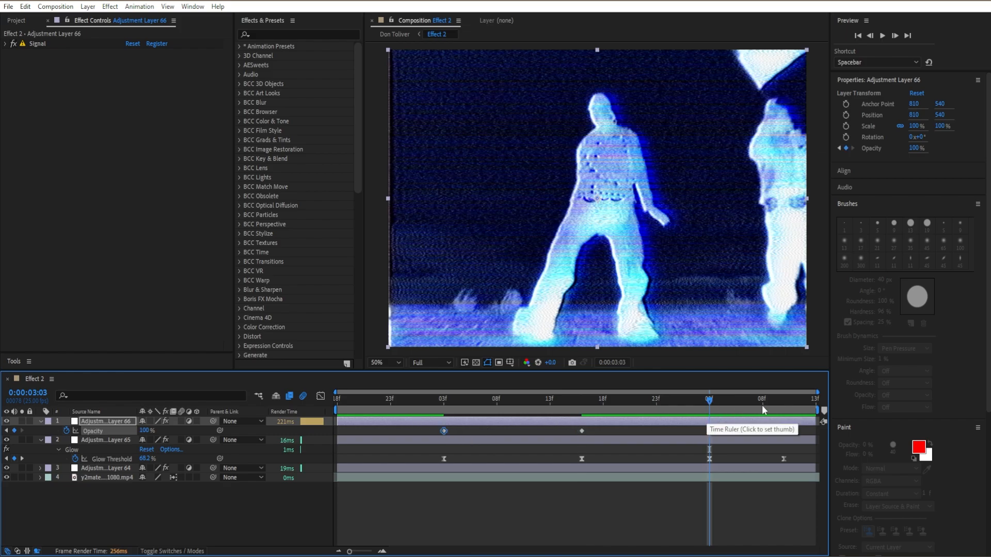
left_click(787, 399)
key("ctrl+v")
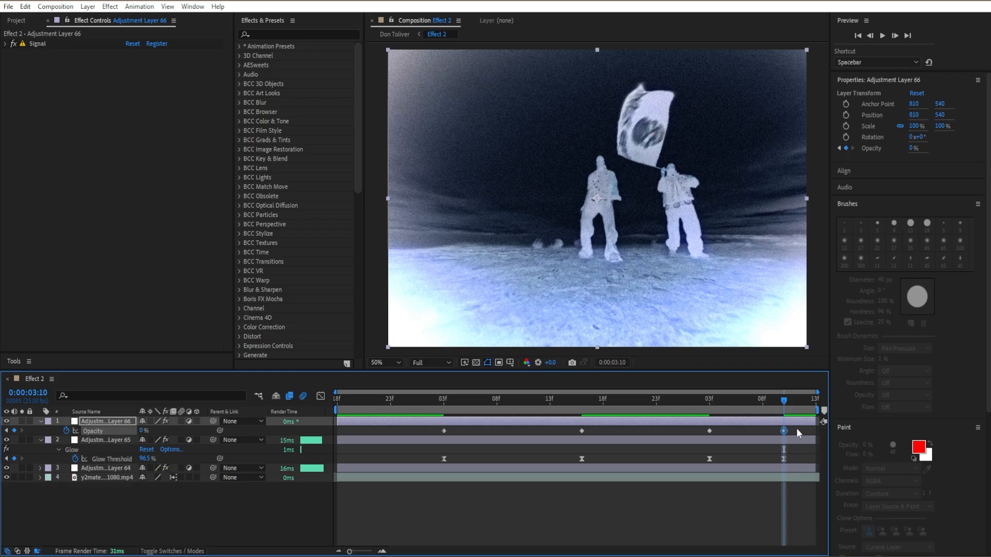
Apply Easy Ease to all four Opacity keyframes of the top adjustment layer and save the project.
left_click_drag(796, 428, 417, 435)
key("F9")
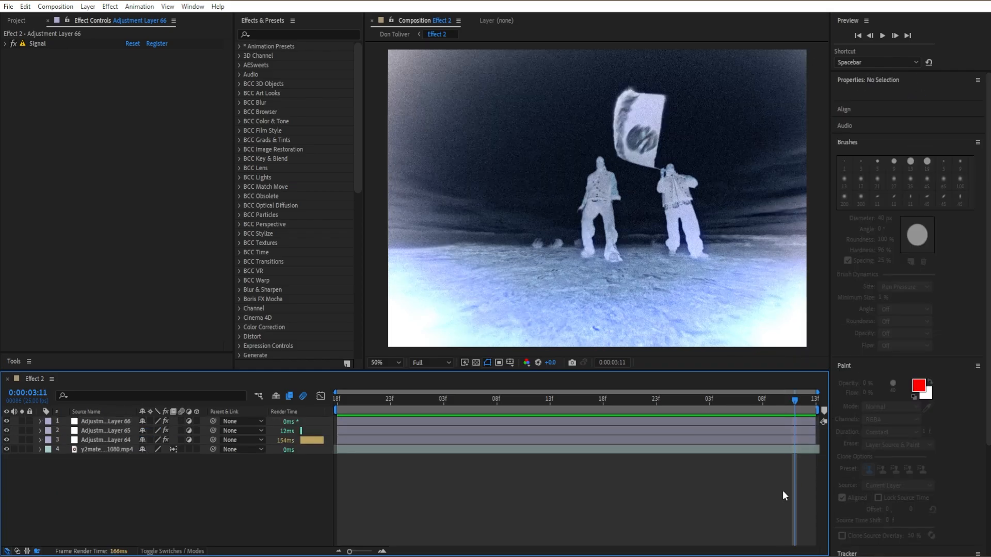
key("ctrl+s")
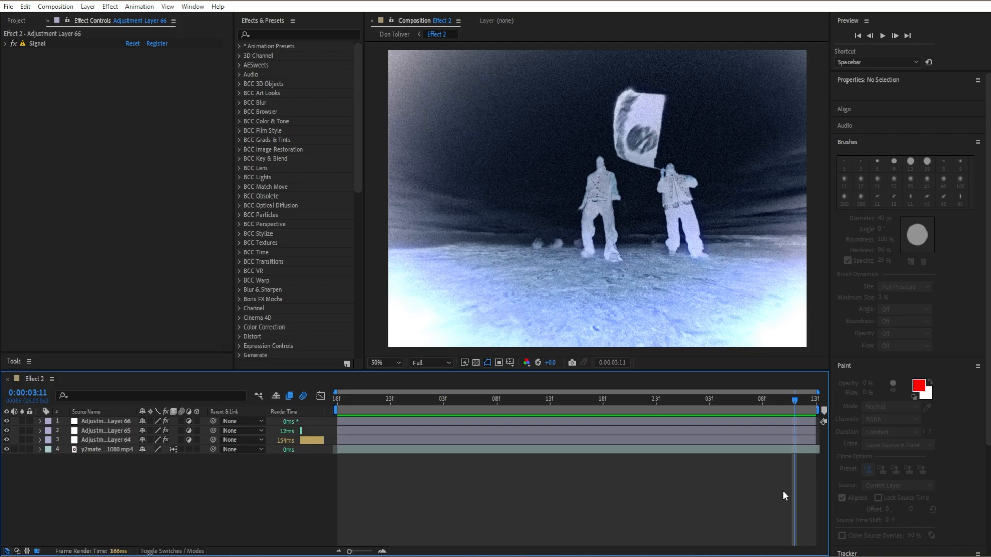